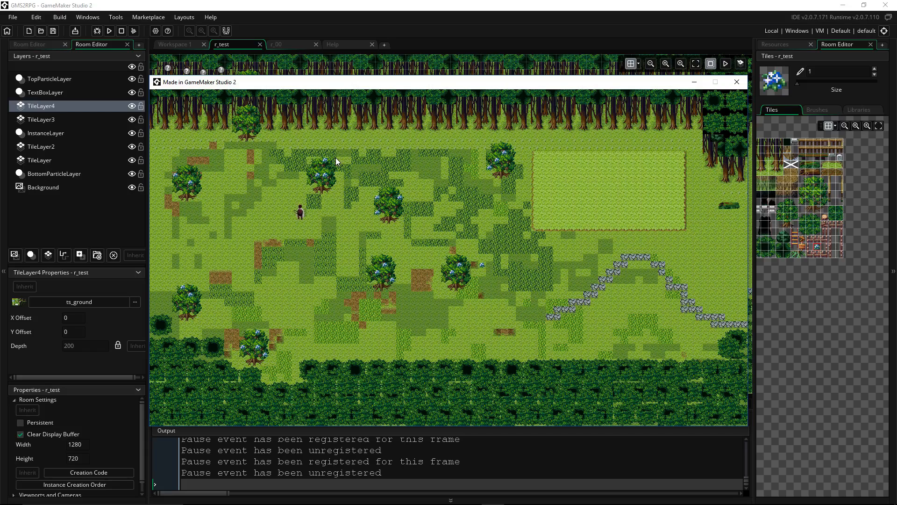
Test the player character's movement around the grassy area of the running game and reposition the game window.
key("Down")
key("Right")
key("Down")
key("Left")
key("Down")
key("Left")
key("s")
key("d")
key("w")
key("a")
key("s")
key("s")
key("d")
key("w")
key("a")
key("w")
key("w")
key("d")
key("a")
left_click_drag(182, 82, 200, 168)
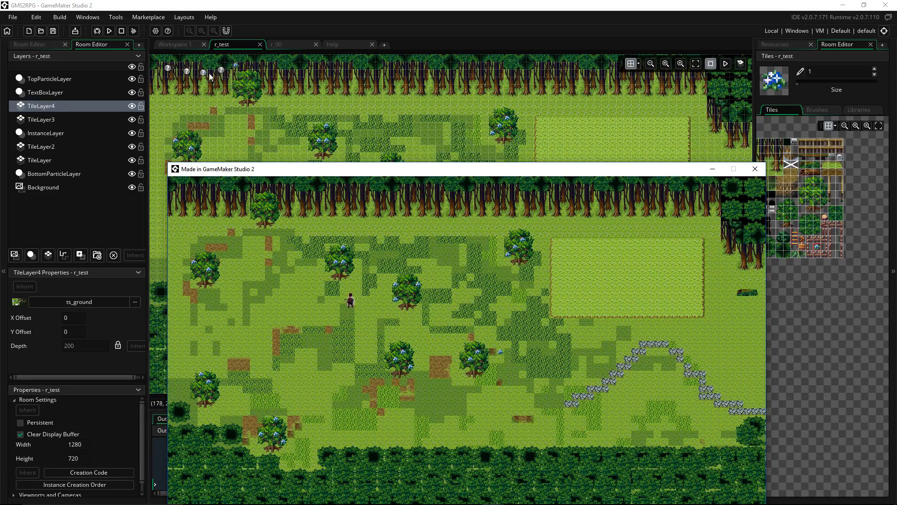
left_click_drag(325, 174, 315, 112)
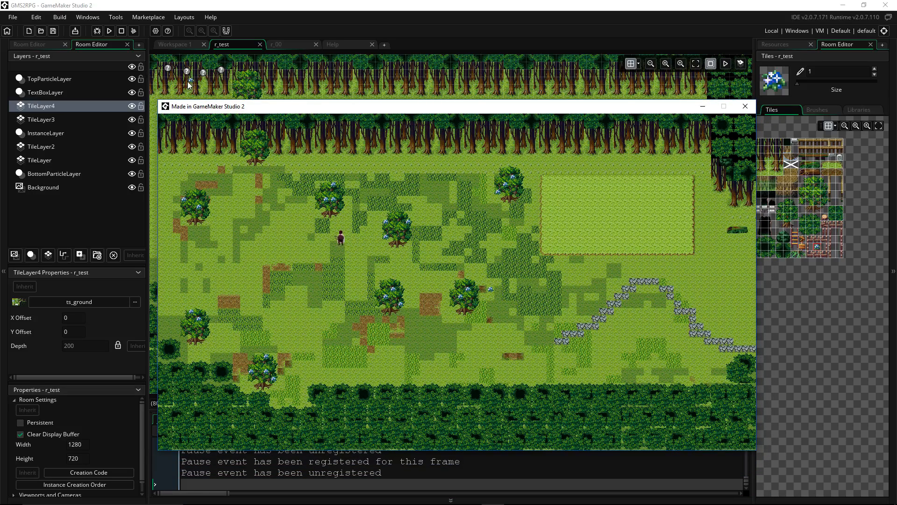
Walk the character around the room's trees and ground tiles to check how the layers overlap, and close the game.
key("a")
key("s")
key("d")
key("w")
key("a")
key("s")
key("s")
key("d")
key("w")
key("a")
key("s")
key("d")
key("w")
key("a")
key("s")
key("d")
key("w")
key("d")
key("d")
key("a")
key("s")
key("a")
key("d")
key("w")
key("d")
key("w")
key("a")
key("s")
key("d")
key("w")
key("a")
key("s")
key("d")
key("a")
key("d")
key("w")
key("a")
key("s")
key("d")
key("d")
key("w")
key("a")
key("s")
key("d")
key("w")
key("d")
key("w")
key("d")
key("a")
key("d")
key("s")
key("s")
key("a")
key("a")
key("d")
key("a")
key("d")
key("d")
key("a")
key("d")
key("a")
key("d")
key("d")
key("a")
key("d")
key("w")
key("d")
key("s")
key("a")
key("w")
key("s")
key("s")
key("w")
key("a")
key("s")
key("d")
key("w")
key("s")
key("d")
key("w")
key("d")
key("s")
key("d")
key("w")
key("a")
key("a")
key("a")
key("s")
key("d")
left_click(745, 106)
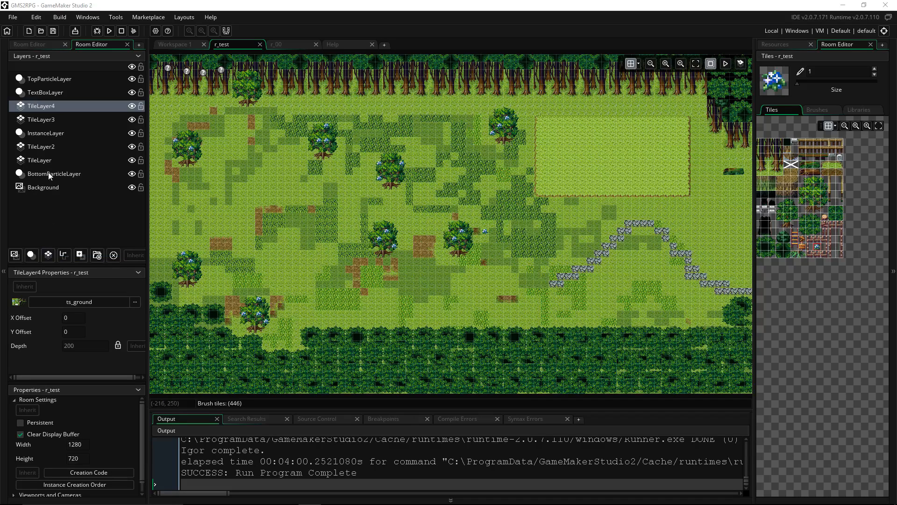
Examine TileLayer, TileLayer2, InstanceLayer and TileLayer3 in r_test to compare their order and depth.
left_click(48, 148)
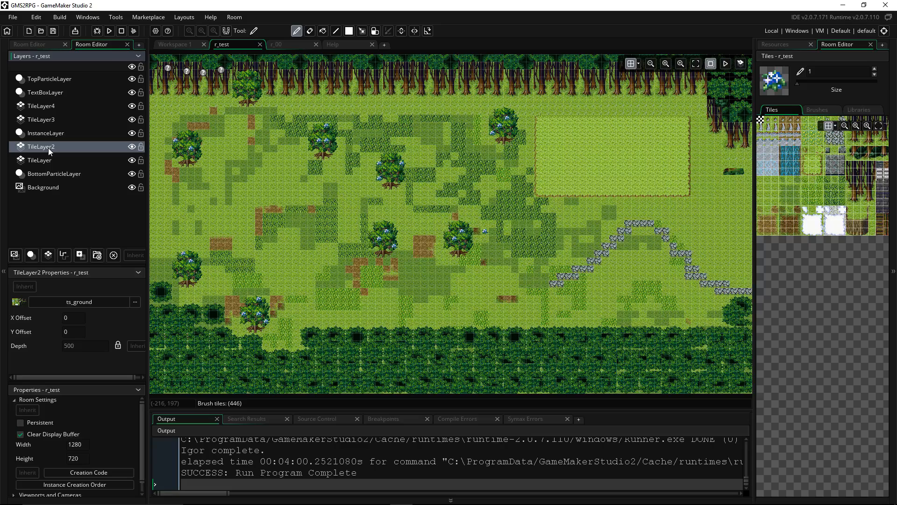
left_click(45, 161)
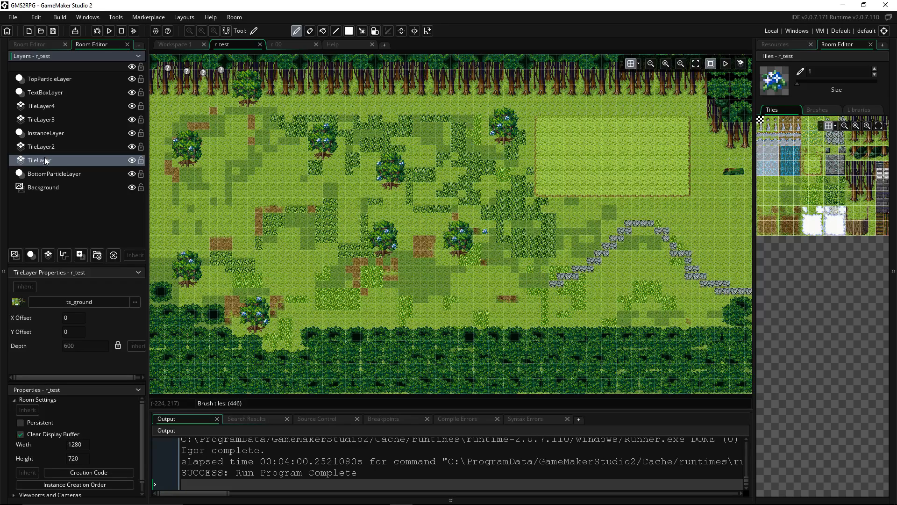
left_click(56, 135)
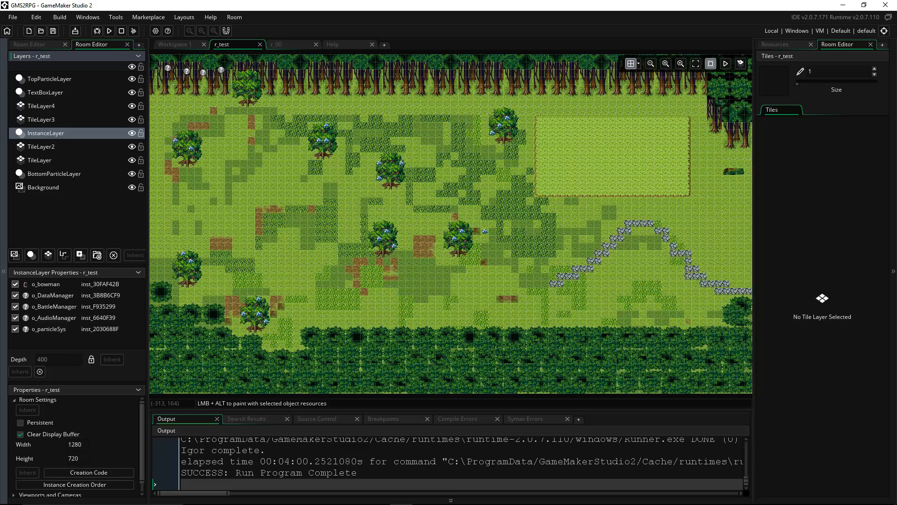
left_click(53, 160)
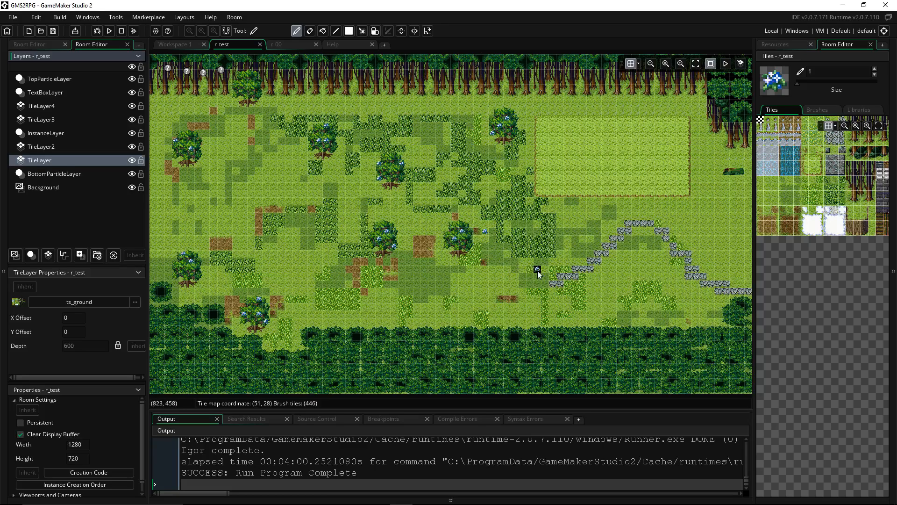
left_click(47, 147)
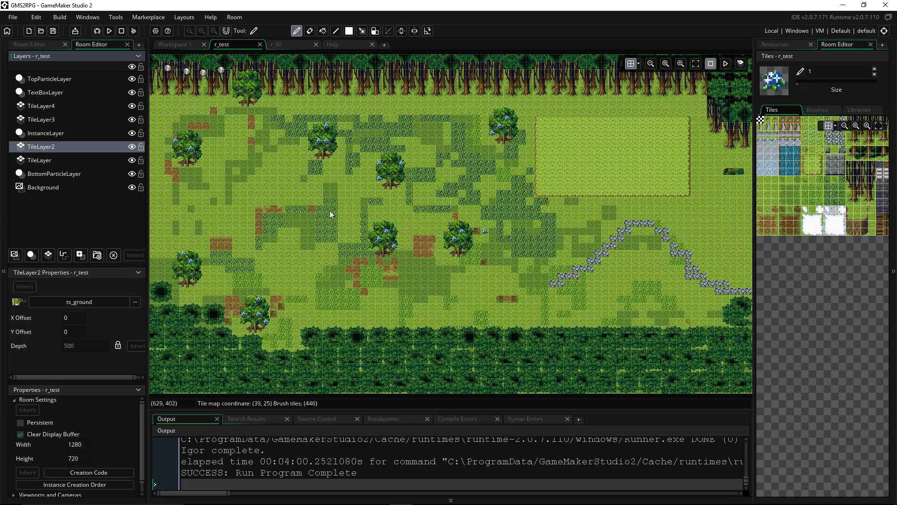
left_click(64, 135)
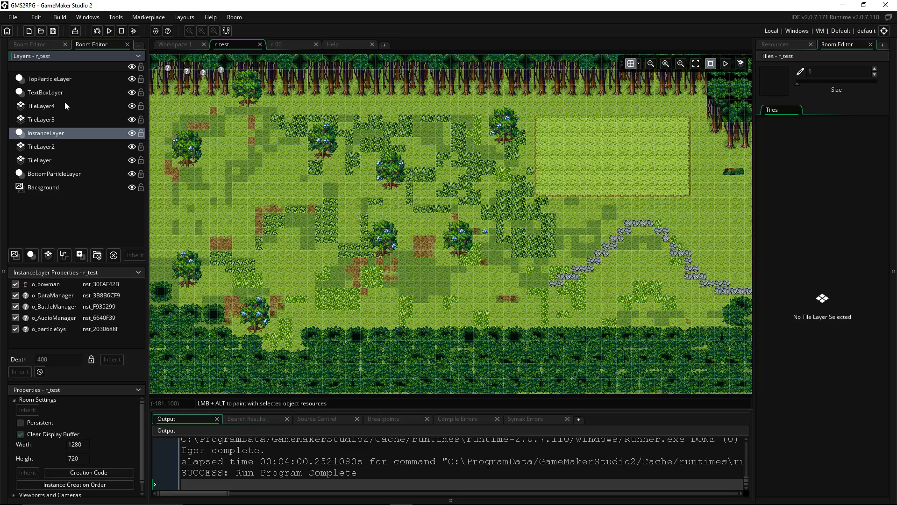
left_click(57, 119)
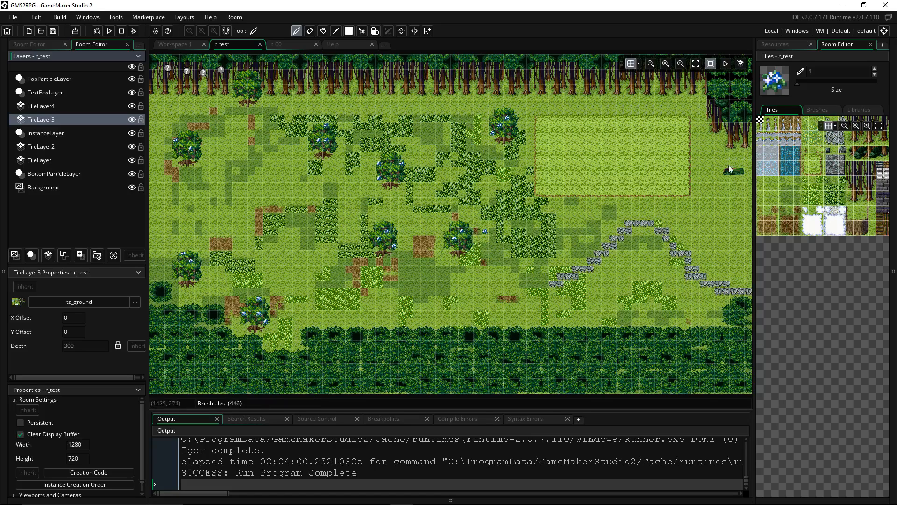
Place a blue flower tile on TileLayer4 near the lower middle tree.
left_click(56, 107)
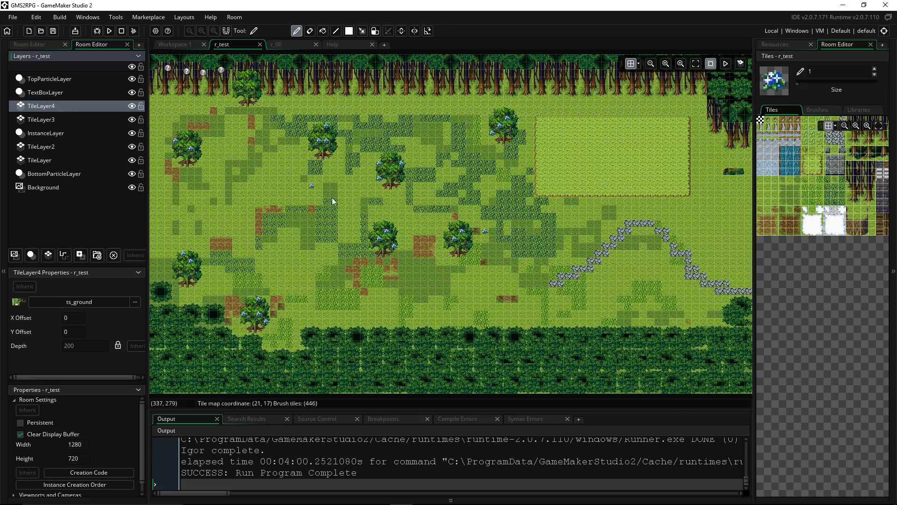
left_click(451, 225)
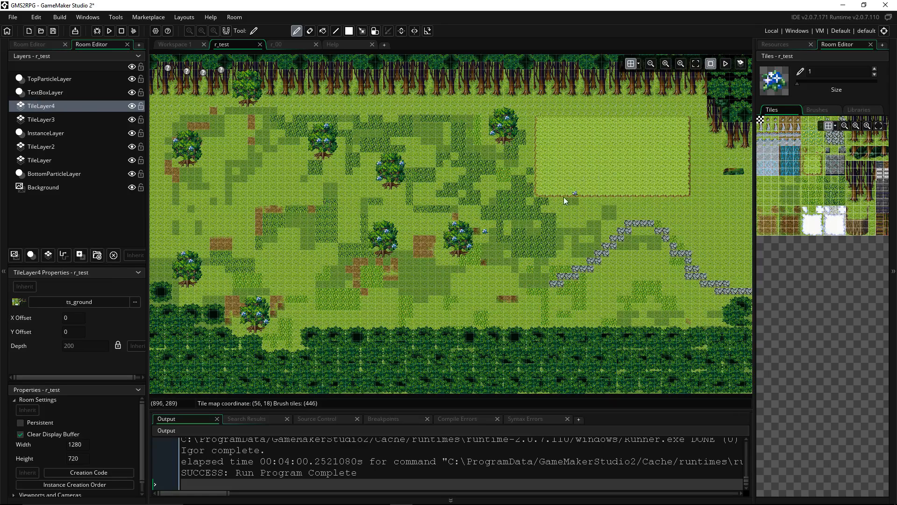
middle_click_drag(583, 254, 565, 272)
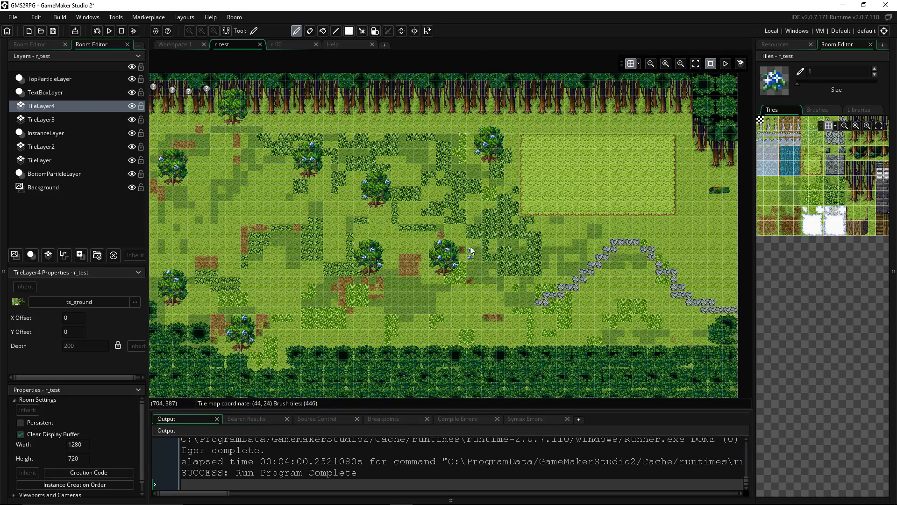
Paint a small rectangular patch of brown dirt tiles on TileLayer, below the small hedge on the room's east side.
left_click(79, 161)
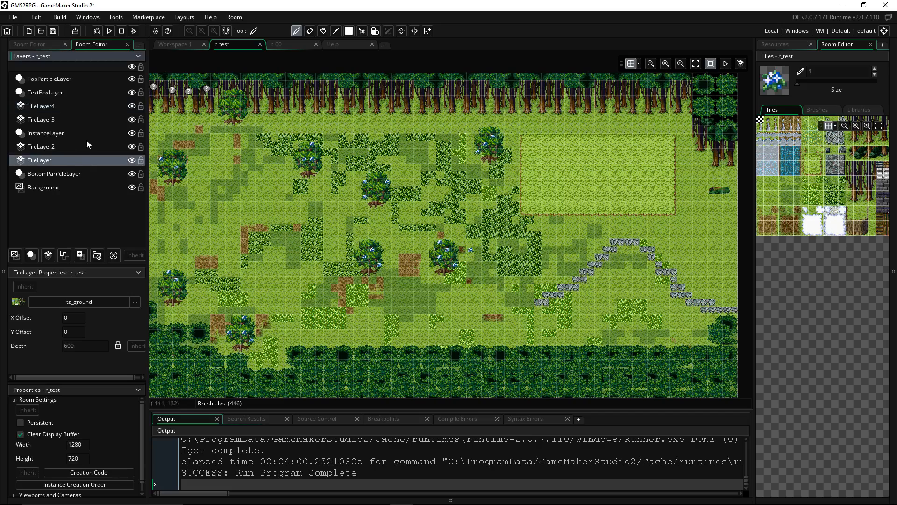
middle_click_drag(551, 250, 434, 270)
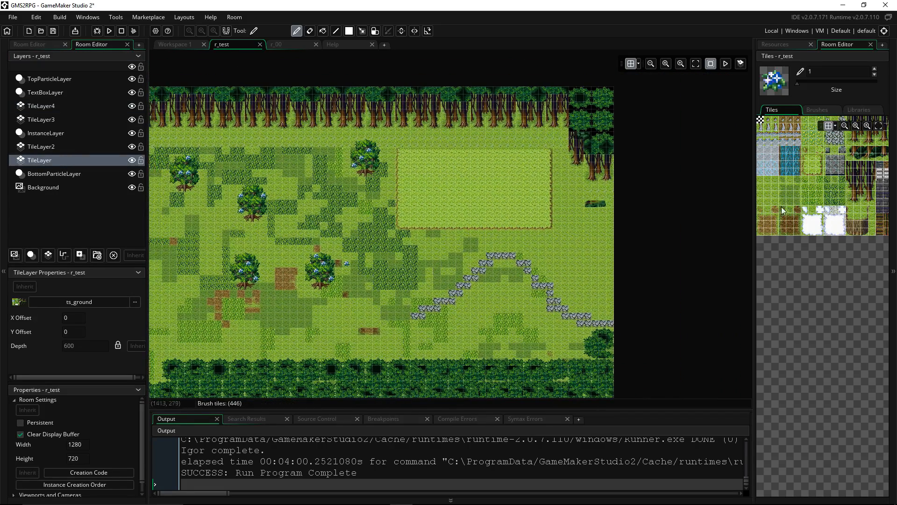
middle_click_drag(813, 145, 827, 151)
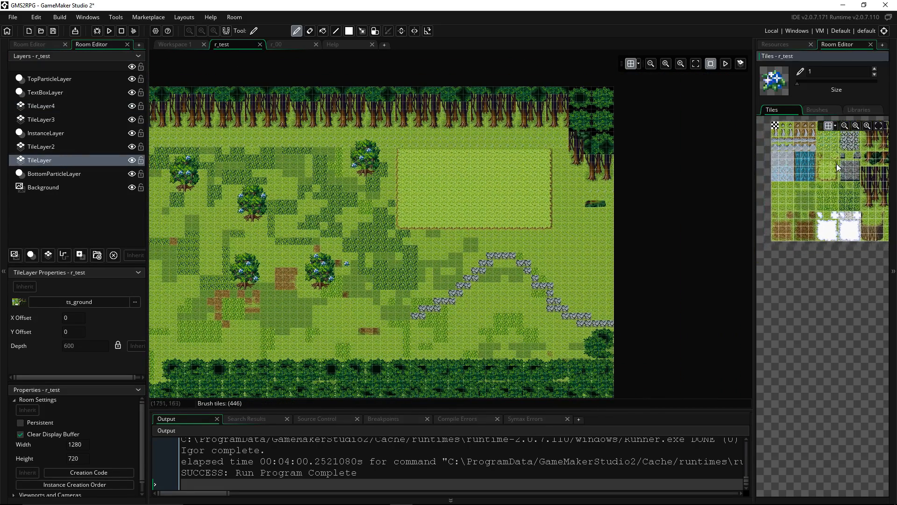
left_click(782, 230)
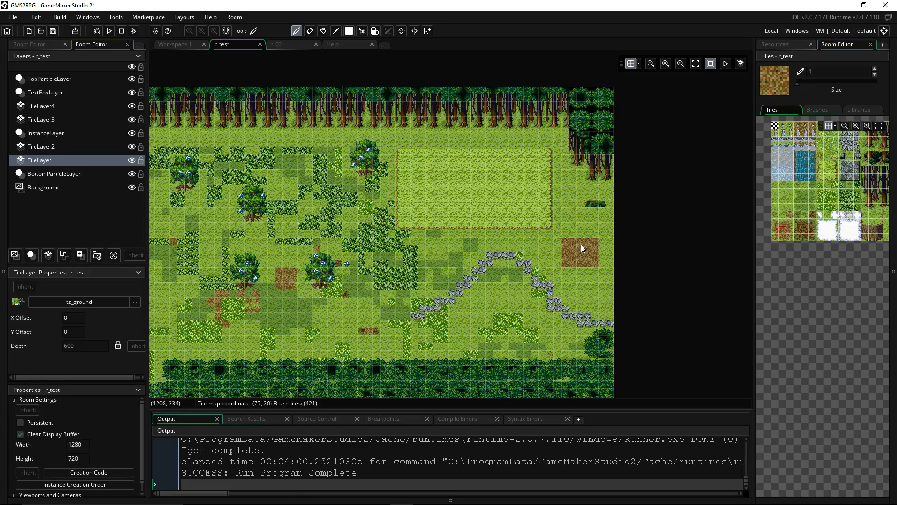
Paint grass tiles on TileLayer2 over the middle of the new dirt patch.
left_click(64, 146)
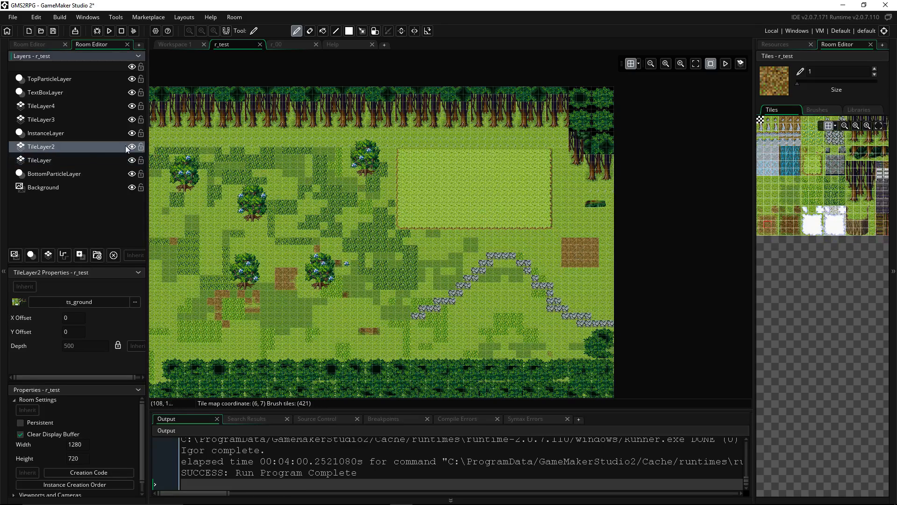
left_click(808, 188)
left_click(573, 256)
left_click(589, 248)
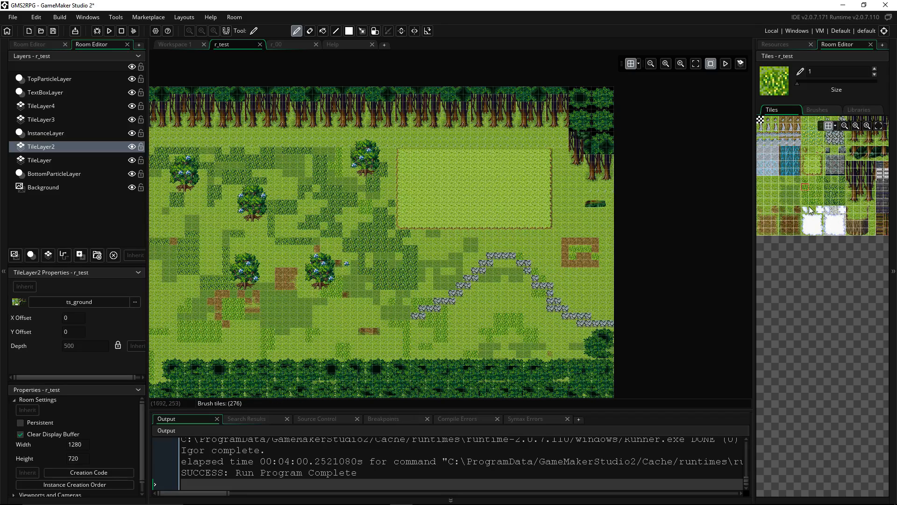
Examine the ts_ground tileset's ground, tree and structure tiles to judge which suit the layers below the instances.
middle_click_drag(826, 211, 757, 198)
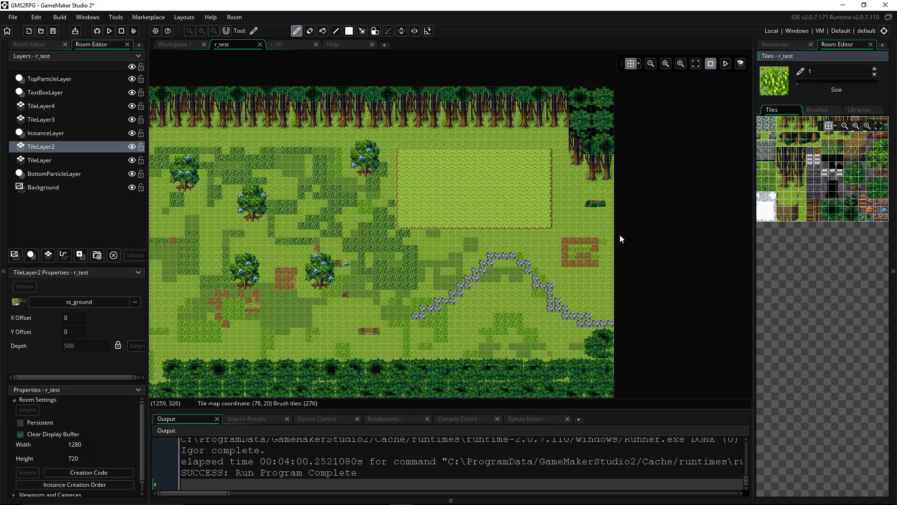
middle_click_drag(848, 190, 806, 189)
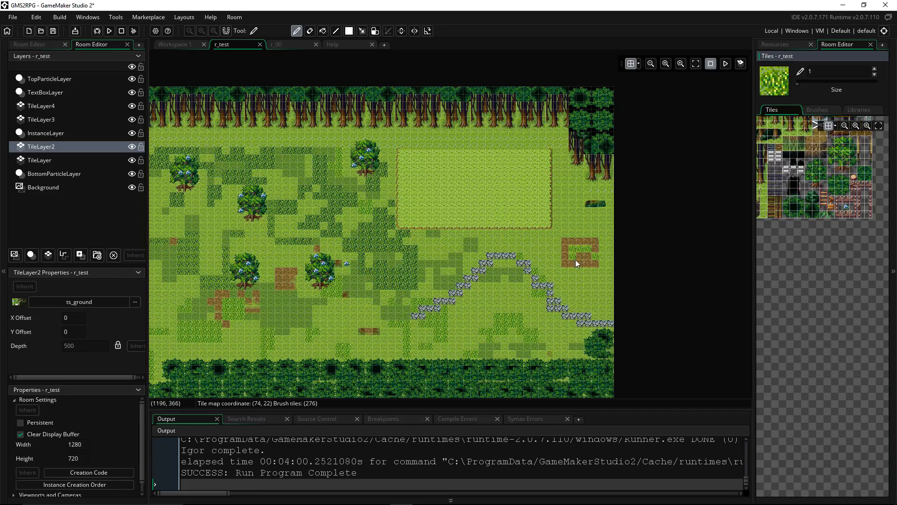
left_click_drag(568, 246, 570, 253)
left_click(569, 242)
middle_click_drag(786, 173, 882, 172)
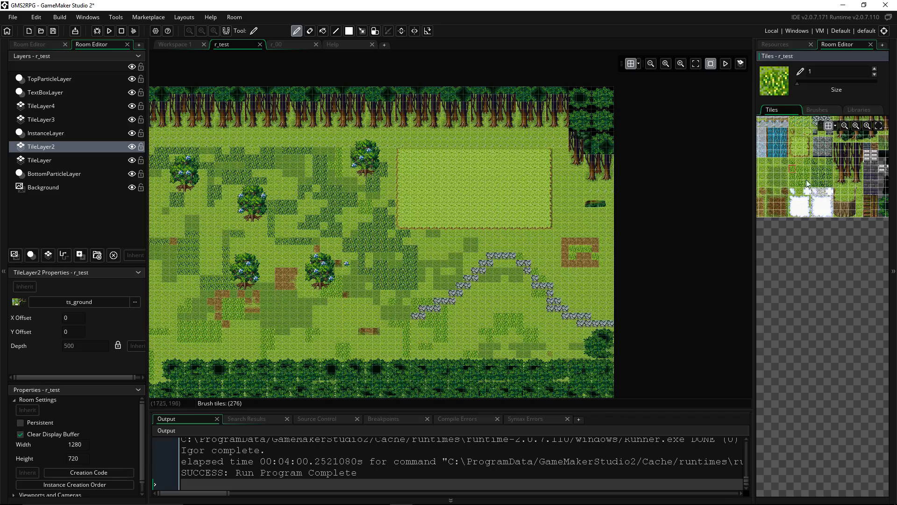
middle_click_drag(797, 175, 779, 194)
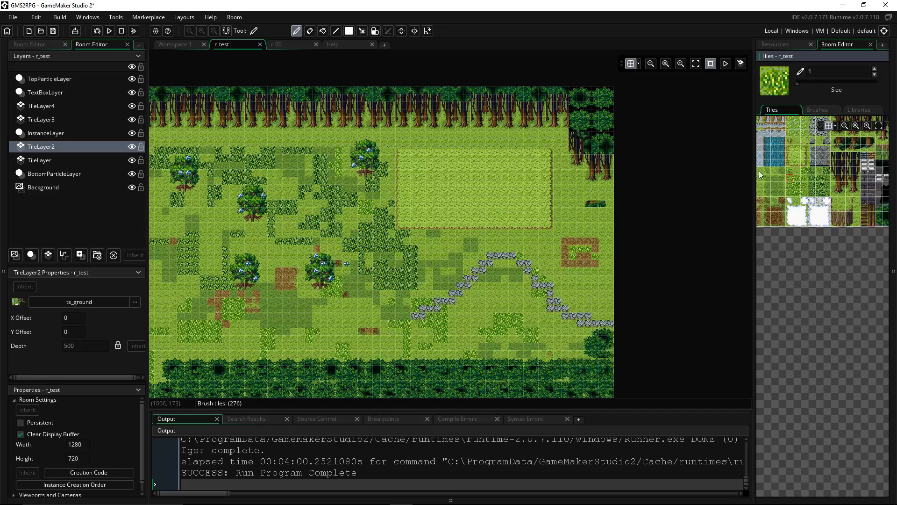
middle_click_drag(841, 197, 895, 212)
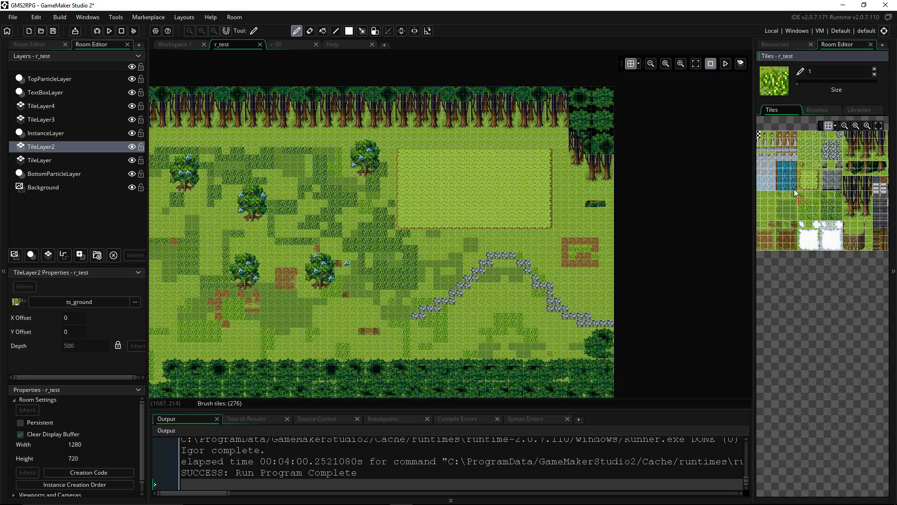
middle_click_drag(806, 206, 747, 215)
middle_click_drag(804, 209, 787, 203)
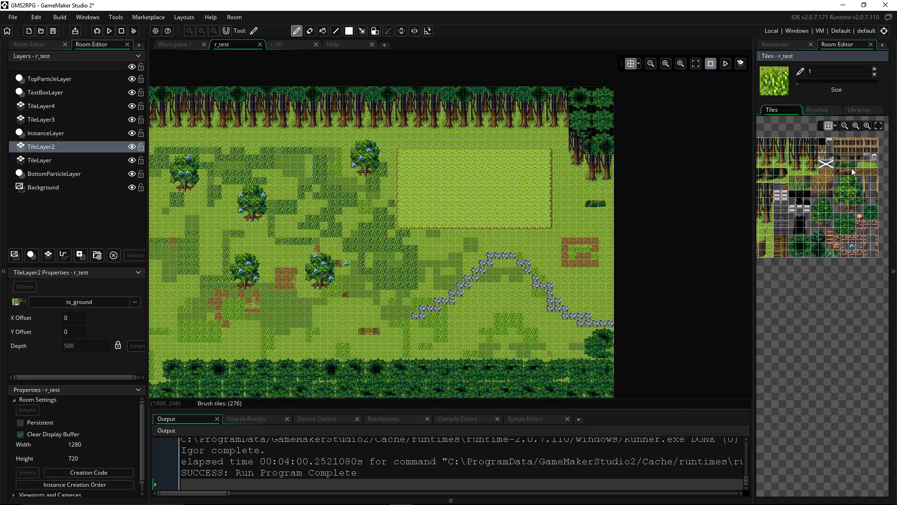
scroll(839, 197, "down", 2)
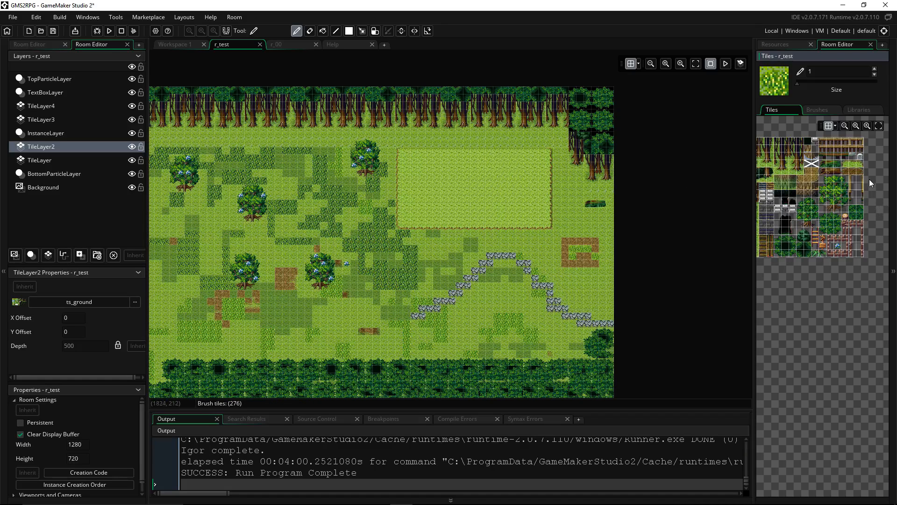
middle_click_drag(813, 175, 833, 191)
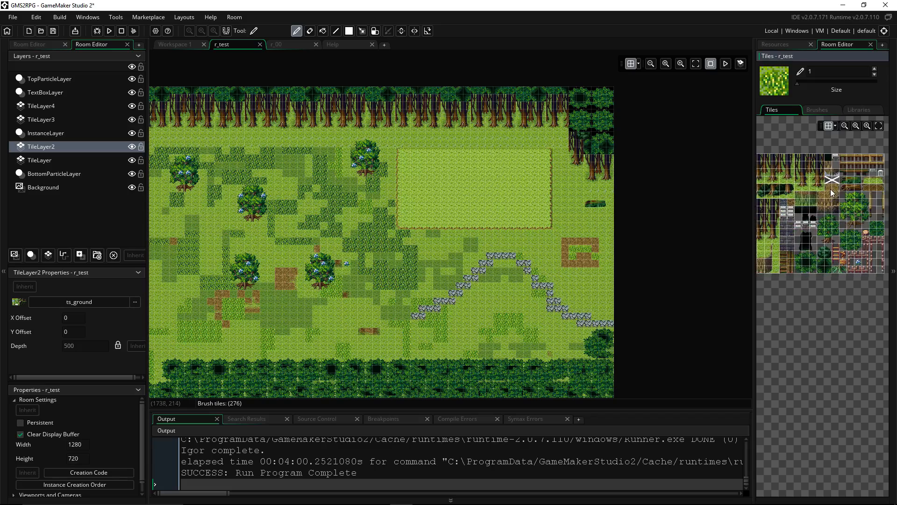
scroll(803, 223, "down", 1, "ctrl")
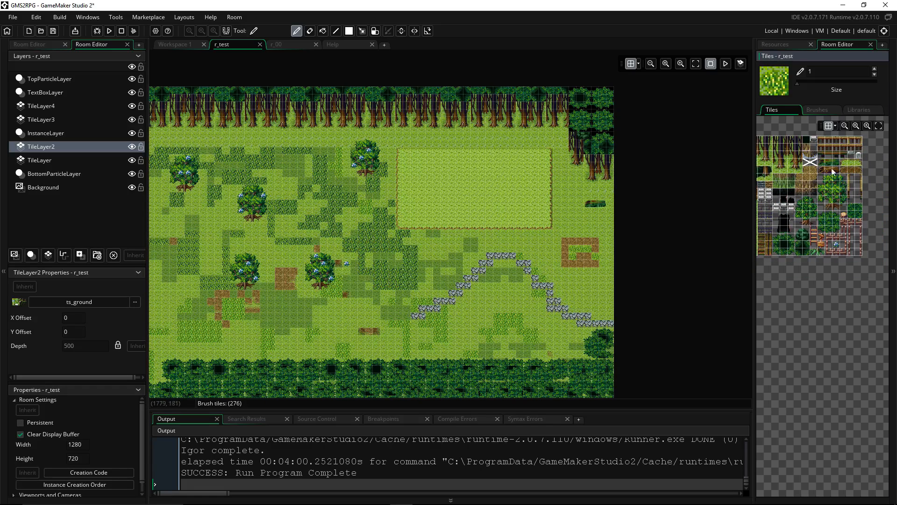
middle_click_drag(804, 242, 844, 244)
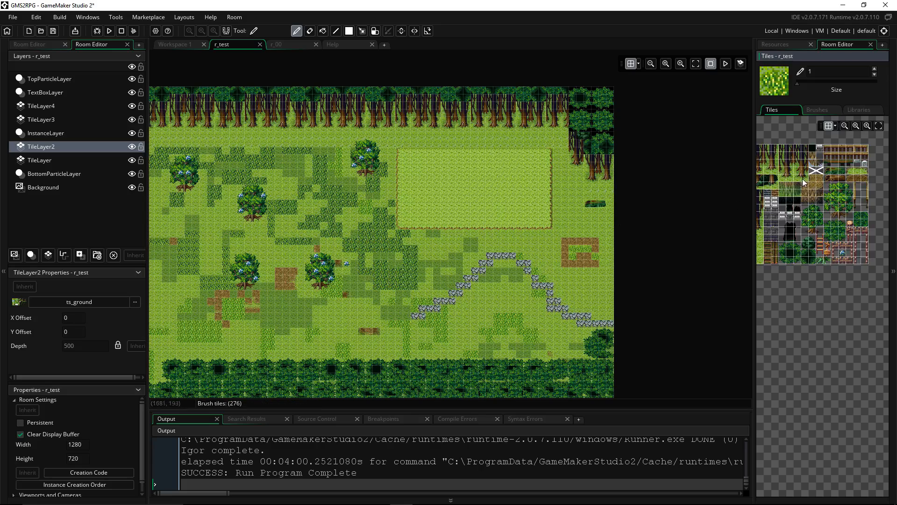
Paint mixed grass-and-dirt tiles on TileLayer around the edges of the dirt patch.
left_click(47, 160)
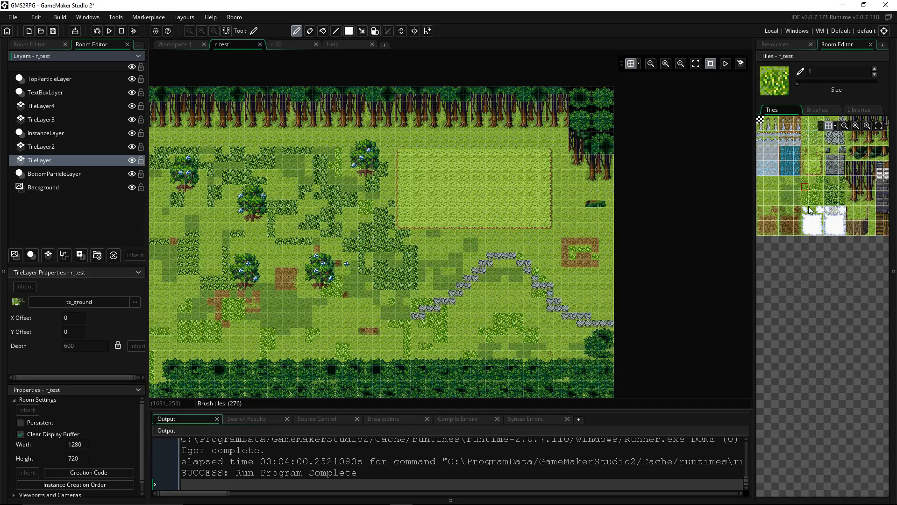
left_click(784, 219)
mouse_move(558, 240)
left_mouse_down()
mouse_move(598, 251)
mouse_move(570, 252)
left_mouse_up()
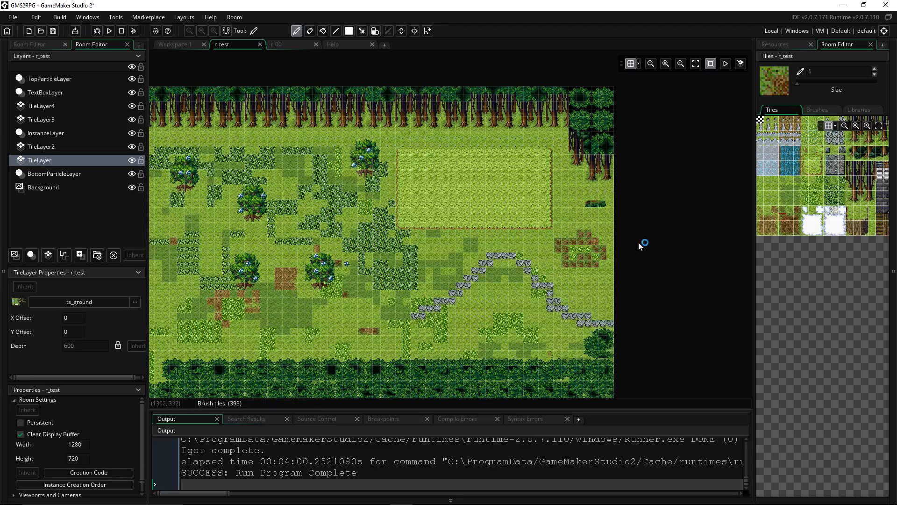
Cover the patch on TileLayer2 with mixed grass-and-dirt tiles and choose a solid dirt tile to fill it.
left_click(41, 146)
mouse_move(562, 237)
left_mouse_down()
mouse_move(590, 249)
mouse_move(575, 260)
left_mouse_up()
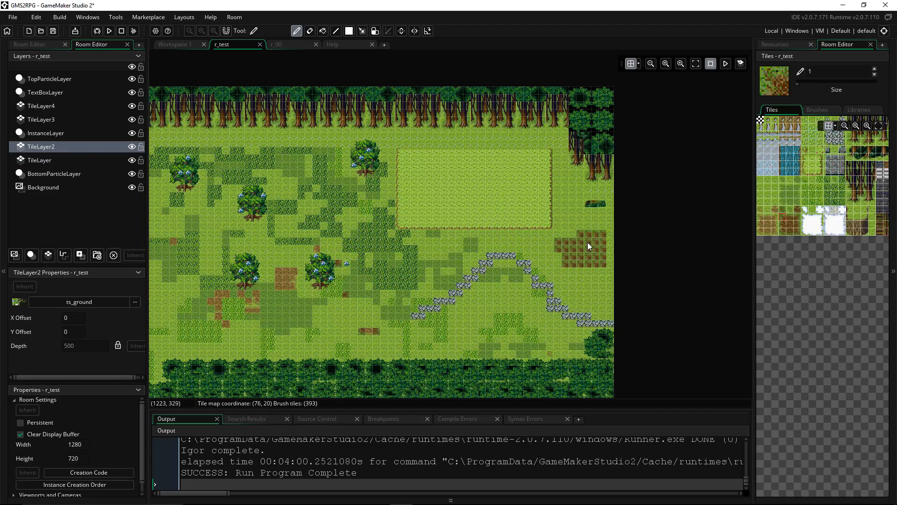
left_click(791, 222)
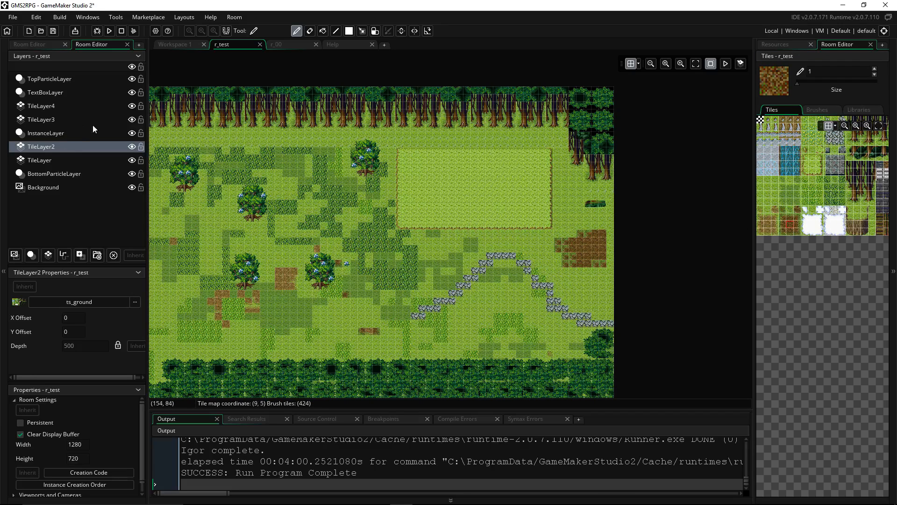
Undo the last tile strokes and paint more solid dirt tiles on TileLayer around the dirt patch.
left_click(58, 160)
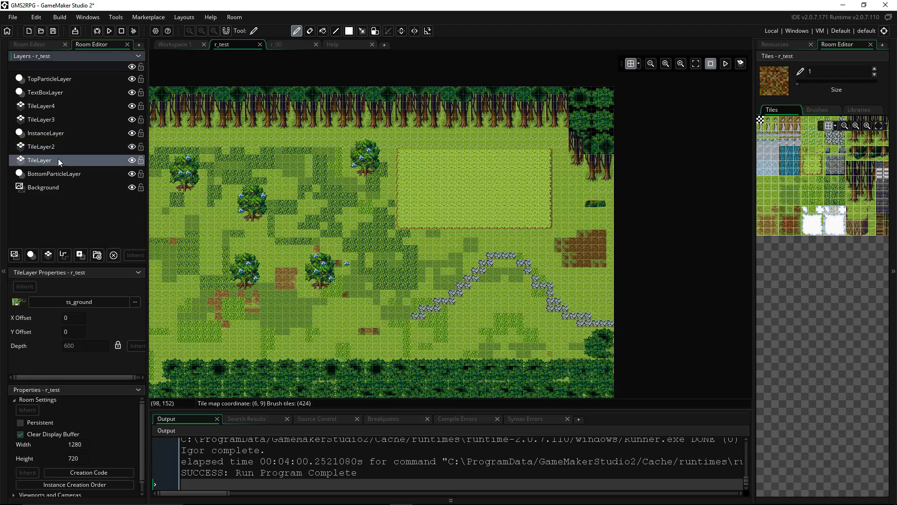
key("ctrl+z")
key("ctrl+z")
key("ctrl+z")
key("ctrl+z")
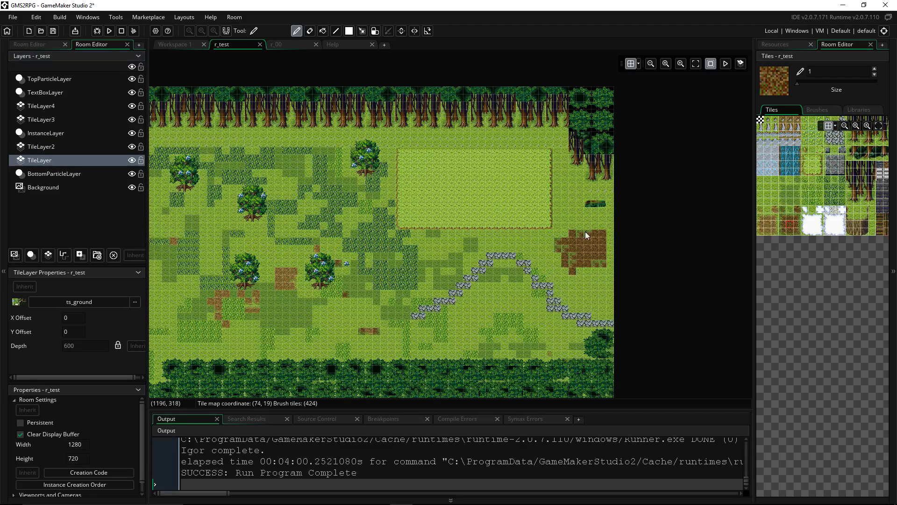
left_click_drag(573, 224, 584, 270)
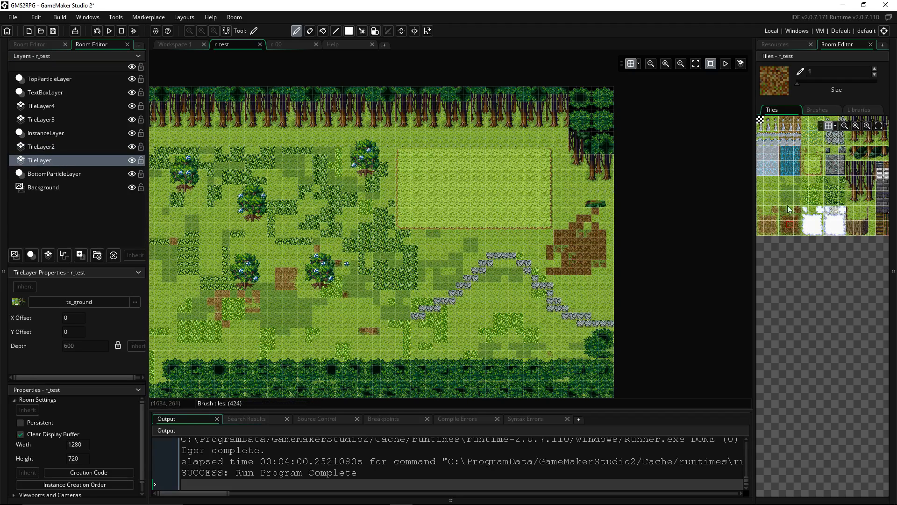
Cover the dirt patch with plain grass tiles on TileLayer2, using a brush size of 4.
left_click(760, 187)
left_click(803, 82)
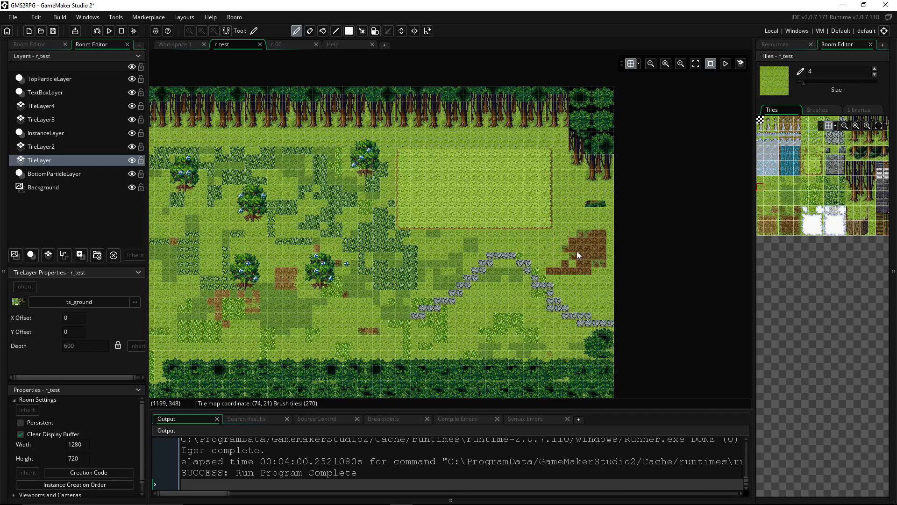
key("ctrl+z")
left_click(56, 149)
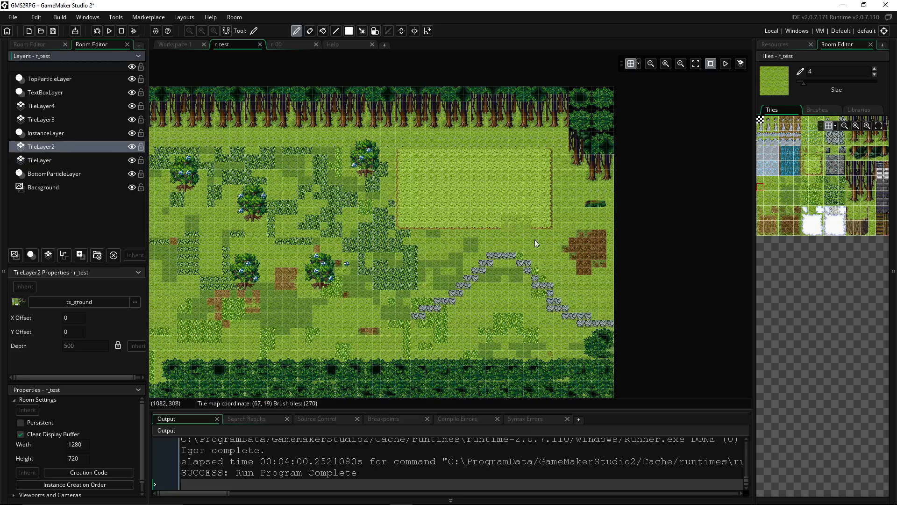
left_click(573, 253)
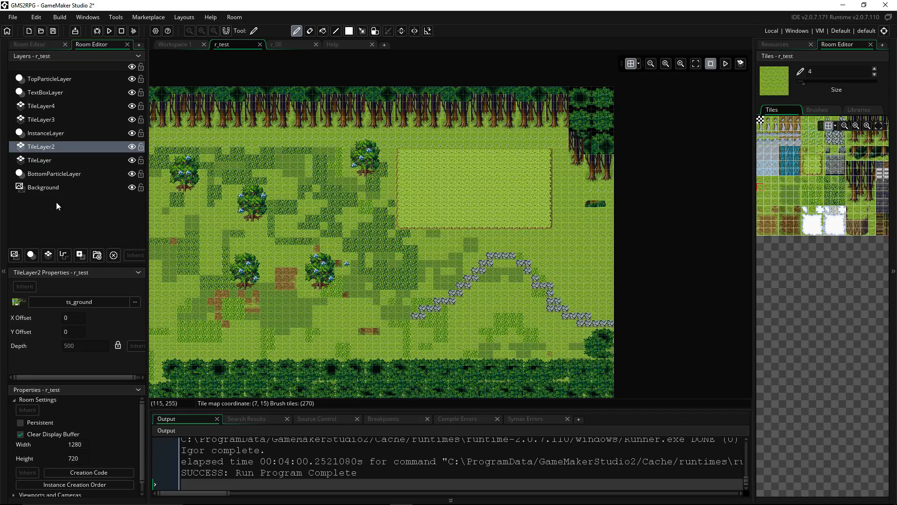
Erase tiles on TileLayer2 with the empty tile, over the former dirt patch and at the stray dark tiles above it.
left_click(56, 160)
left_click(770, 217)
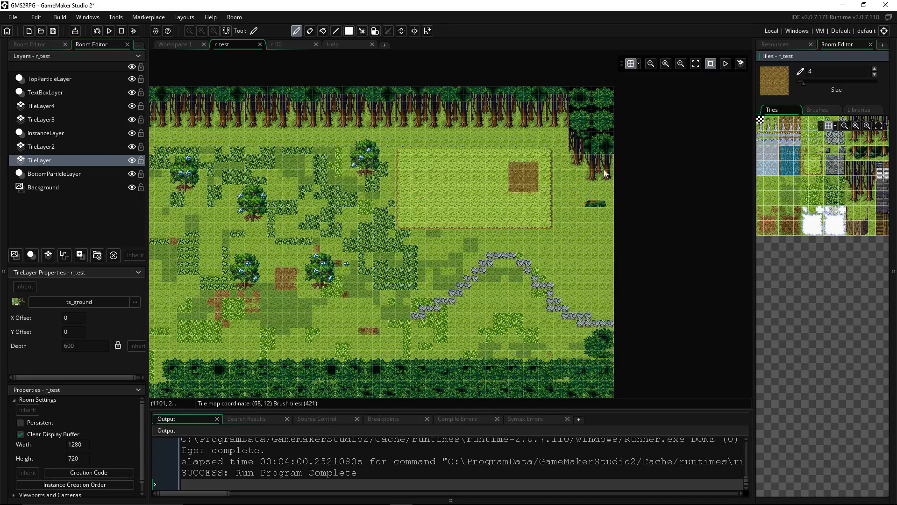
left_click(760, 121)
left_click(42, 147)
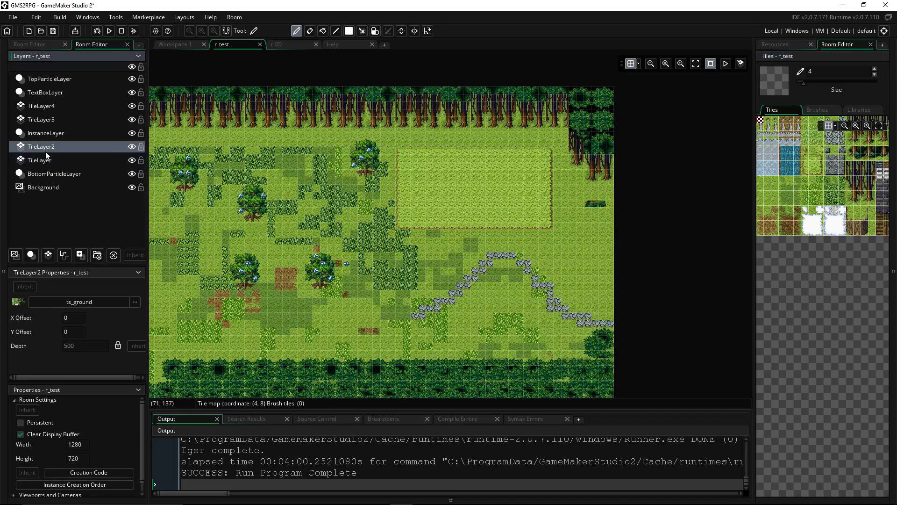
left_click(576, 265)
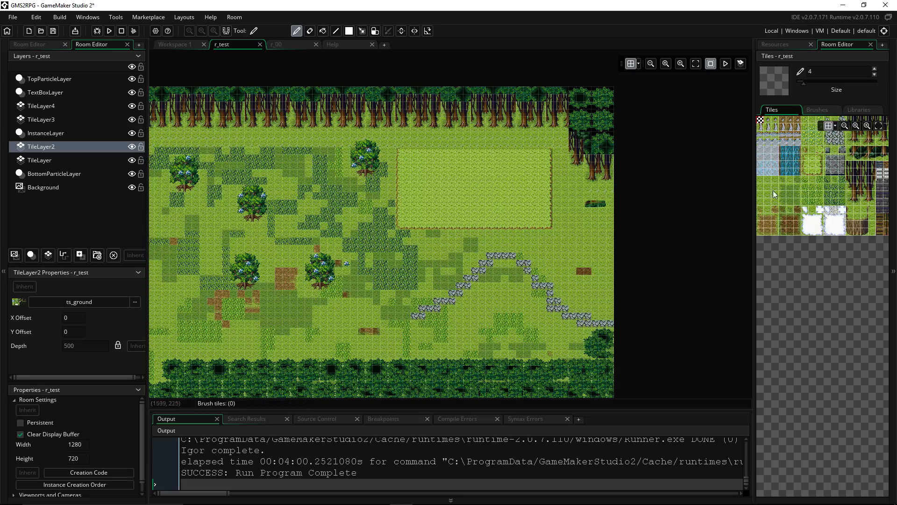
left_click(760, 122)
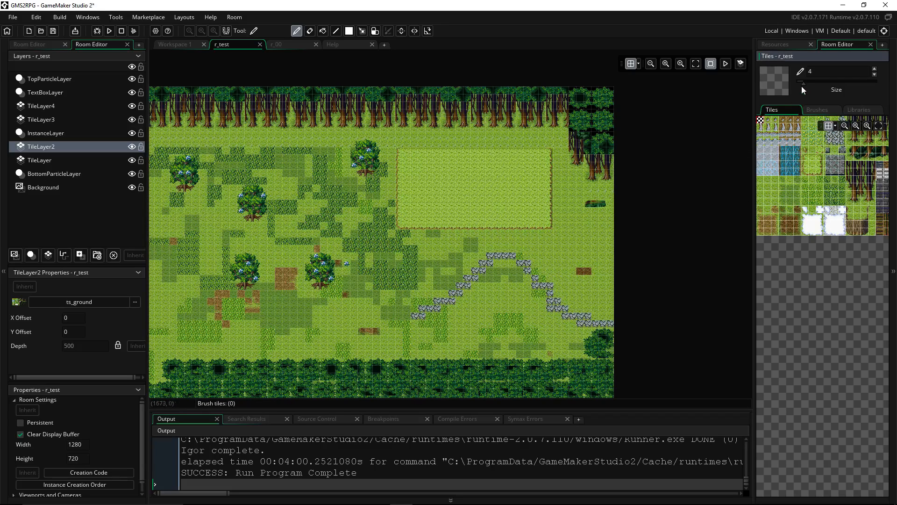
left_click(602, 203)
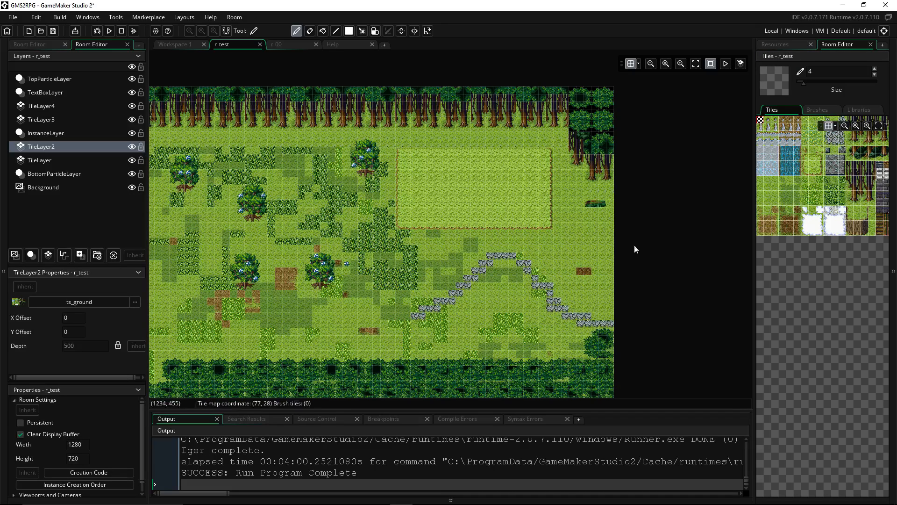
left_click(599, 203)
Paint a 4-by-4 block of solid dirt tiles on TileLayer near the room's right edge.
left_click(139, 163)
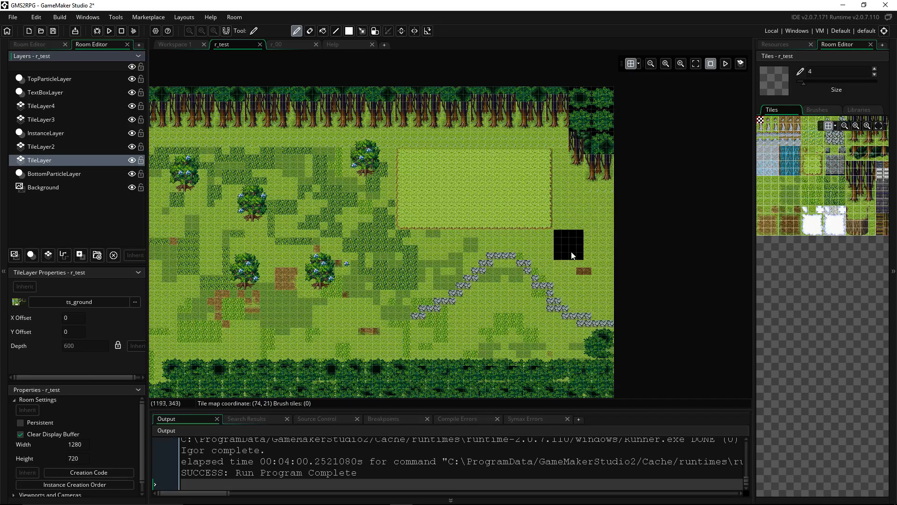
left_click(775, 187)
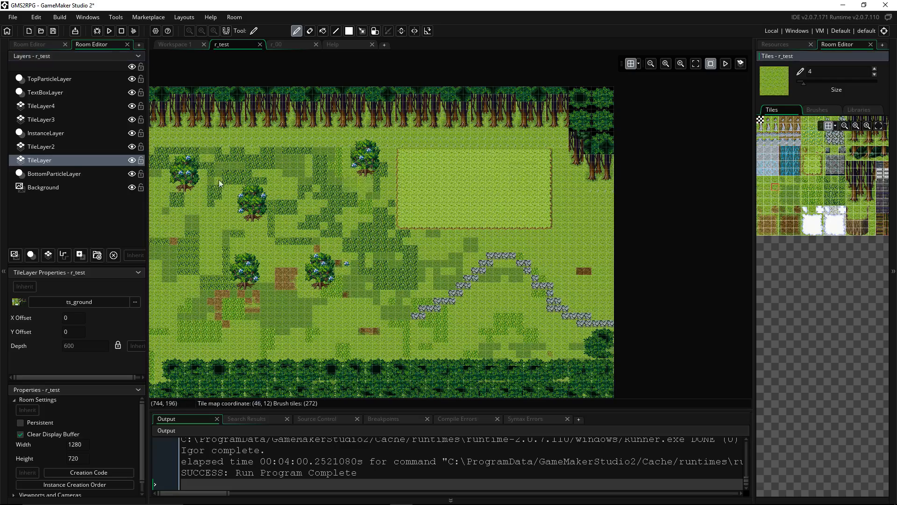
left_click(767, 222)
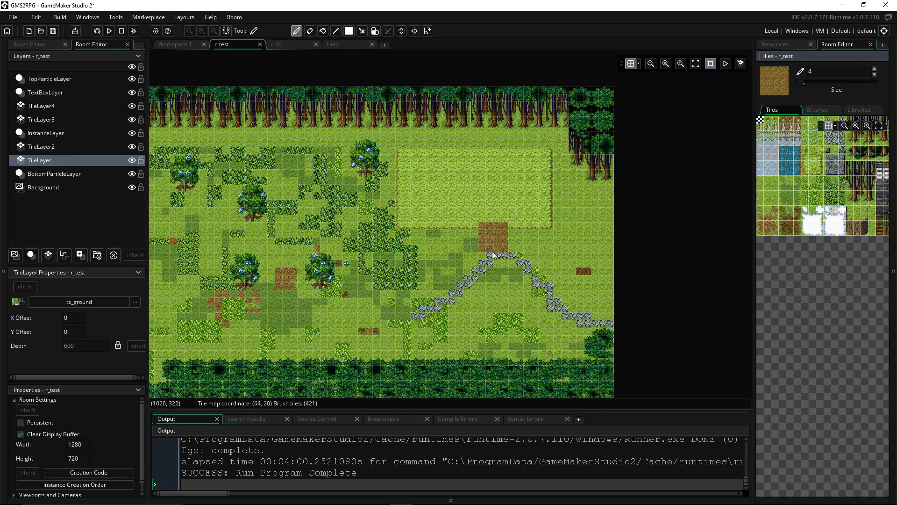
left_click(588, 262)
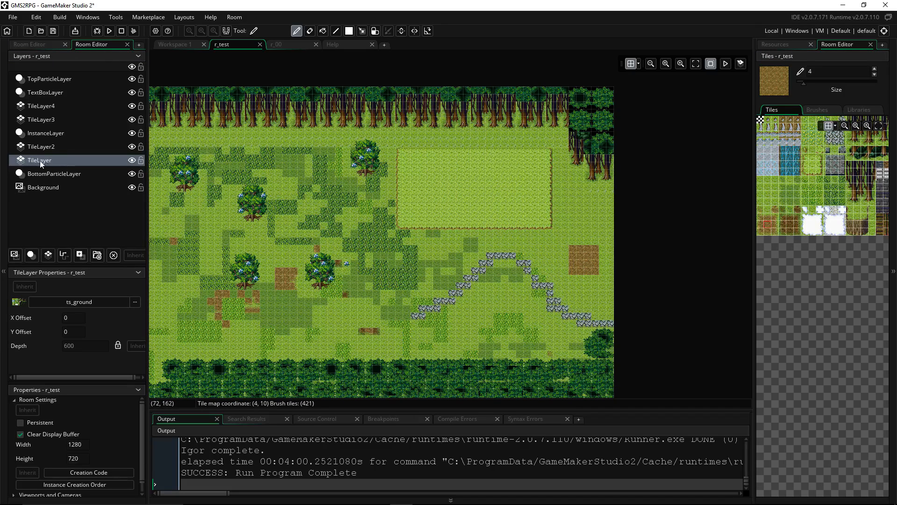
Place the two-by-two dark green bush on TileLayer2 over the dirt block, using a brush size of 1.
left_click(48, 148)
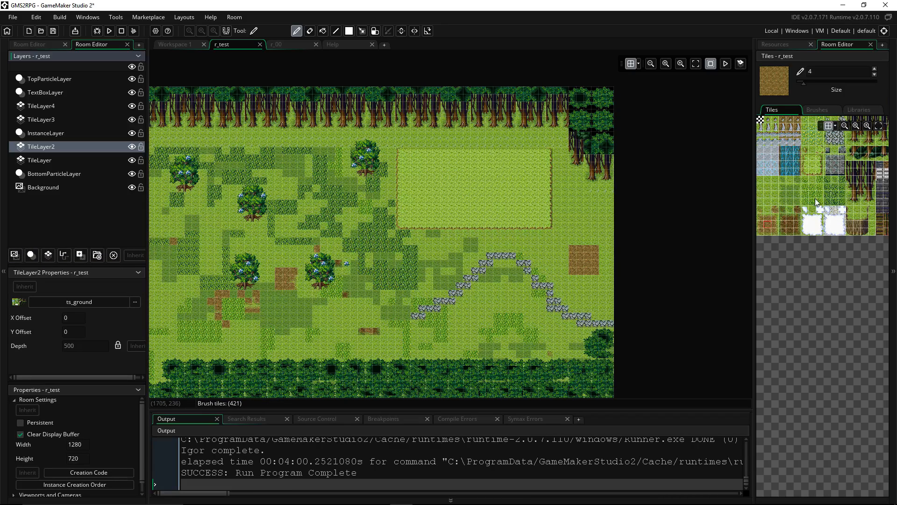
scroll(825, 201, "down", 5)
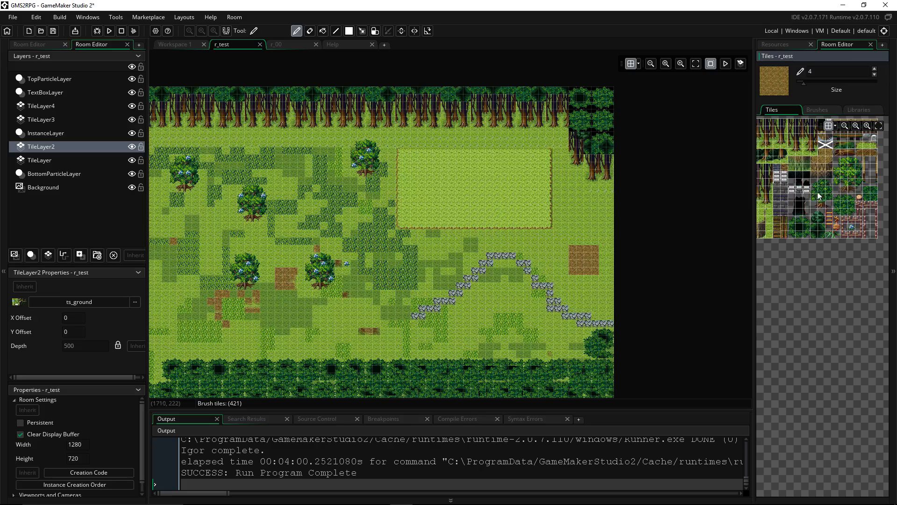
scroll(817, 192, "down", 2, "ctrl")
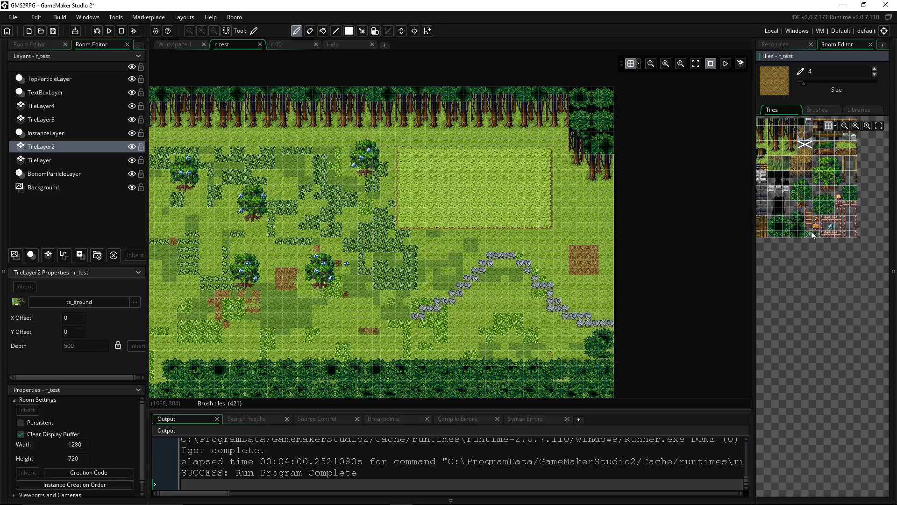
left_click_drag(793, 211, 801, 218)
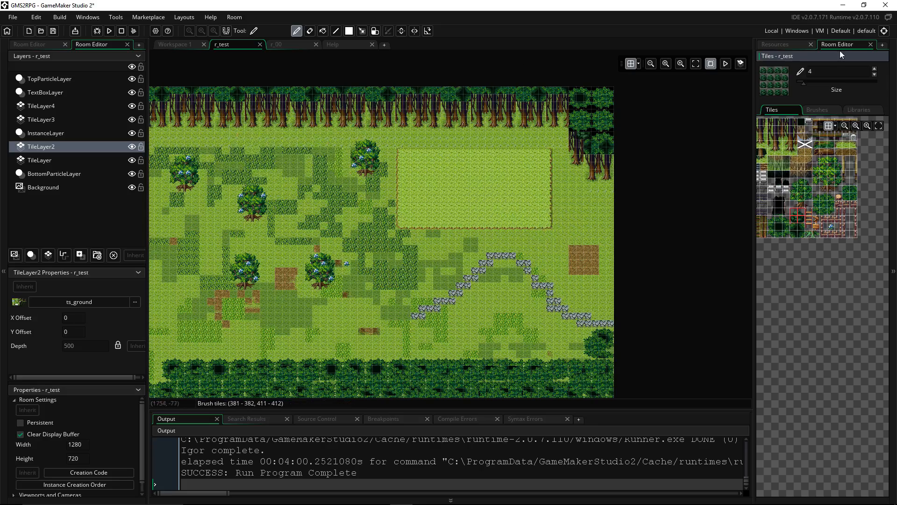
left_click(797, 82)
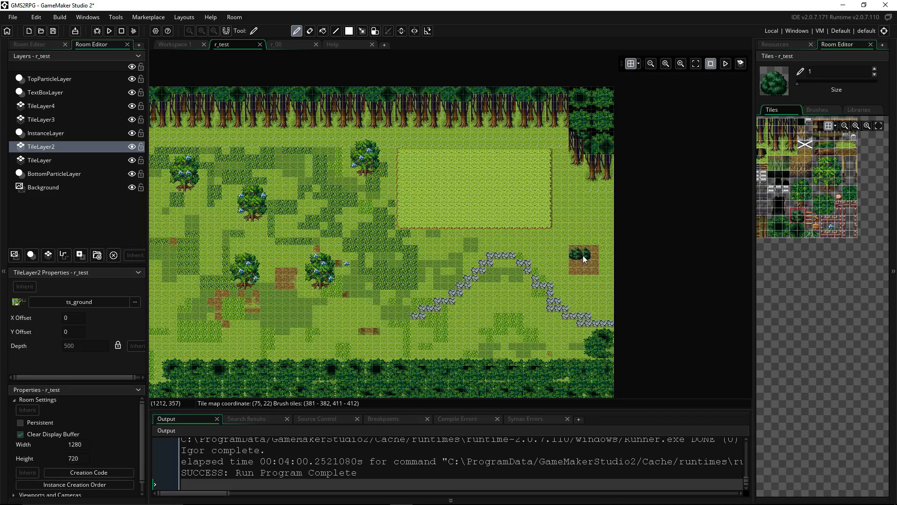
scroll(593, 256, "up", 4, "ctrl")
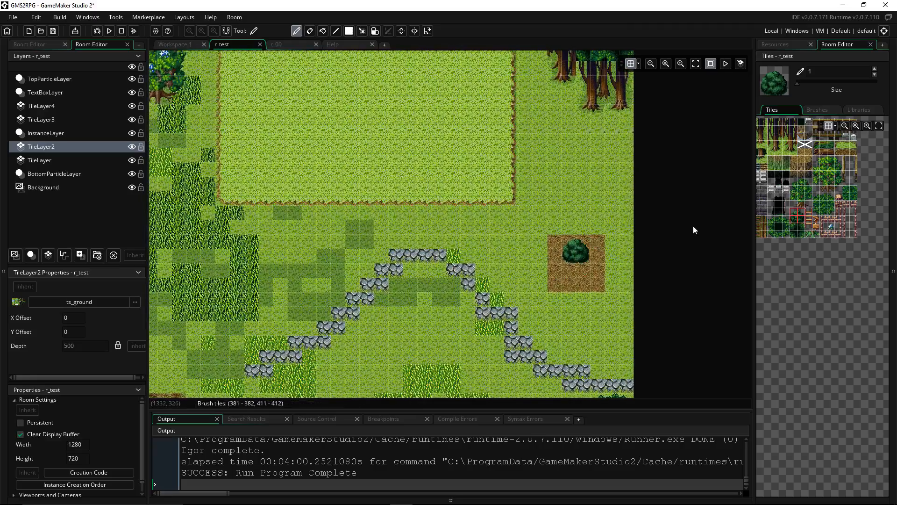
scroll(694, 225, "up", 3, "ctrl")
scroll(559, 274, "up", 2, "ctrl")
mouse_move(564, 270)
middle_mouse_down()
mouse_move(595, 200)
mouse_move(610, 189)
mouse_move(588, 239)
mouse_move(584, 226)
middle_mouse_up()
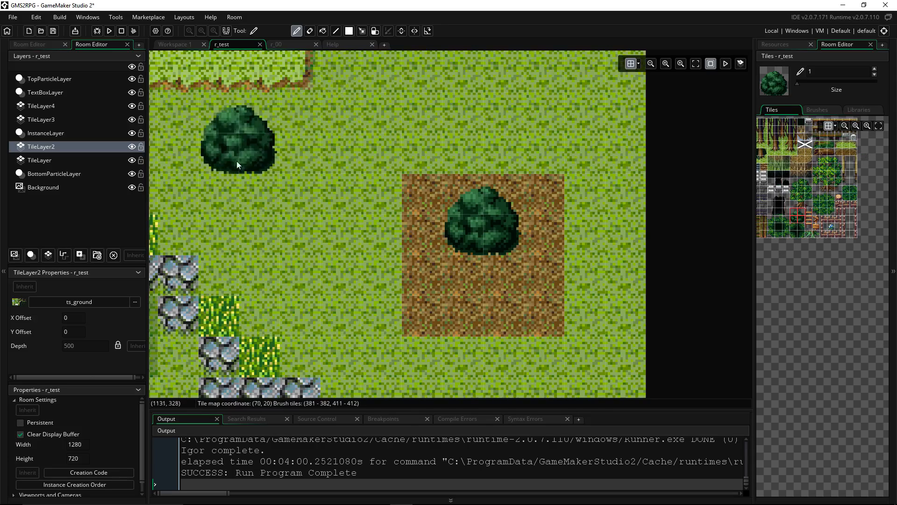
Place a gravestone tile on TileLayer3, overlapping the lower left part of the bush.
left_click(68, 135)
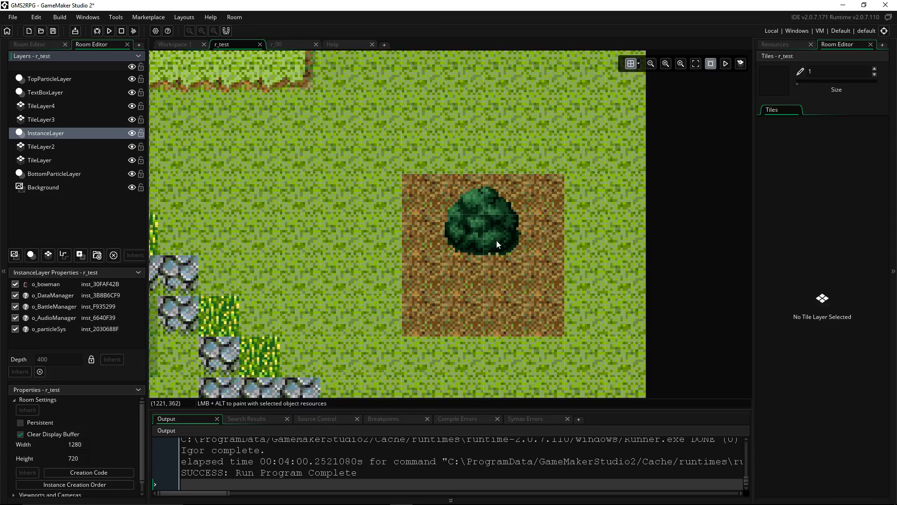
left_click(69, 121)
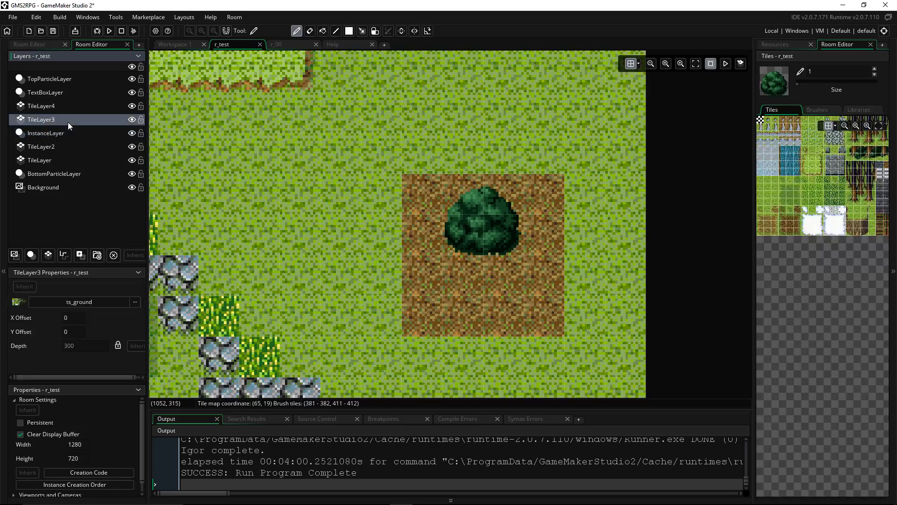
middle_click_drag(873, 200, 826, 211)
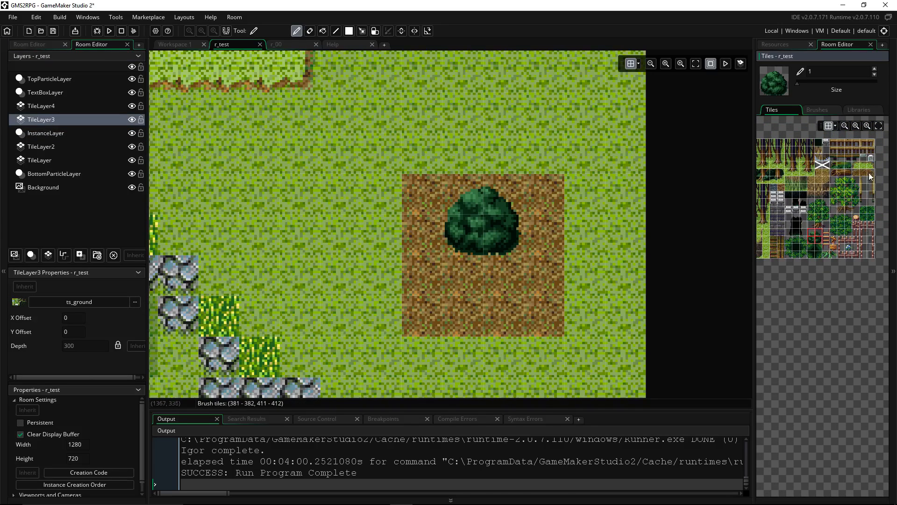
left_click(872, 158)
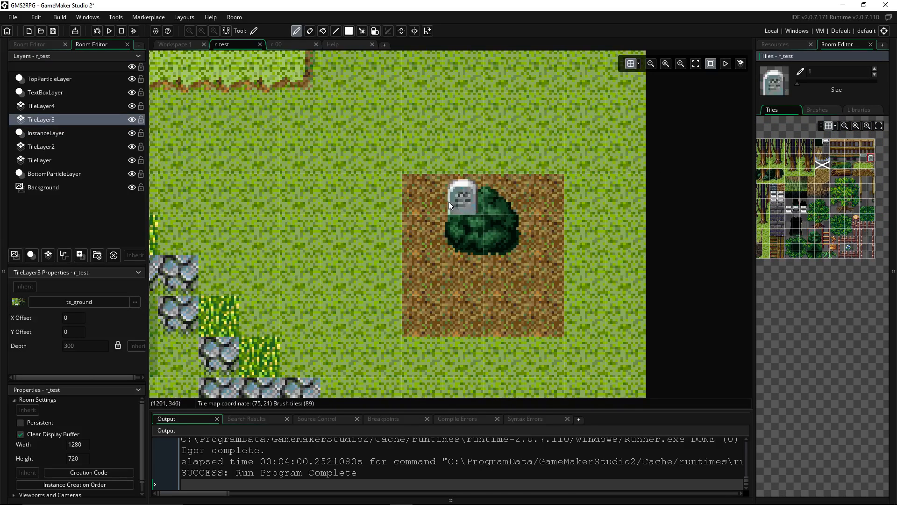
left_click(476, 219)
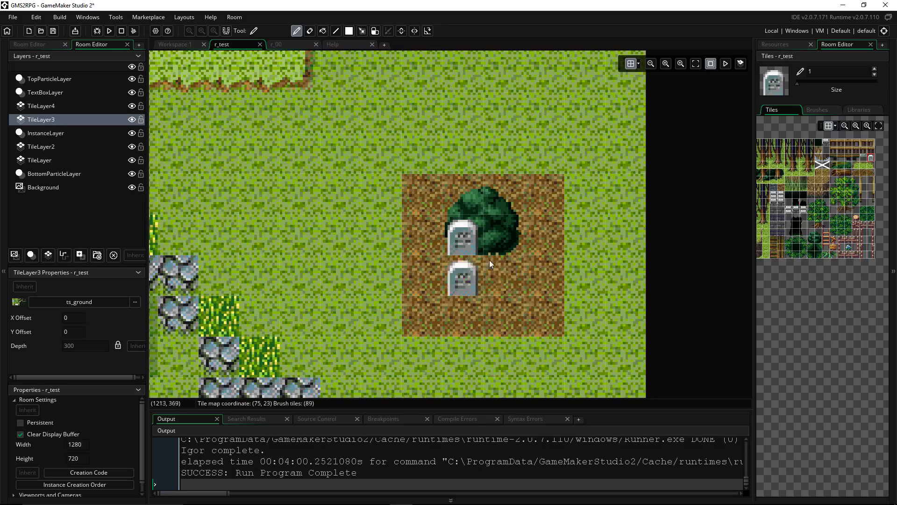
Place a blue flower tile on TileLayer4 over the gravestone and undo the extra flower beside it.
left_click(47, 106)
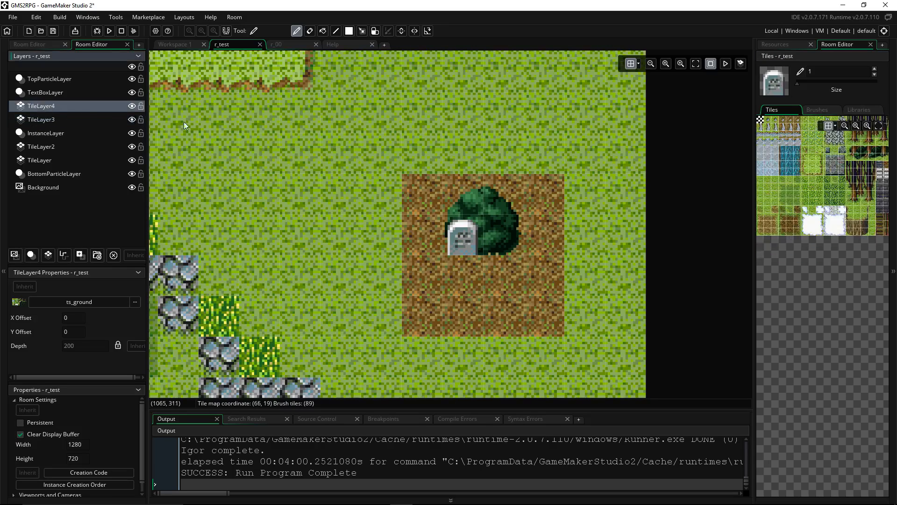
left_click(856, 244)
left_click(462, 235)
left_click(503, 233)
key("ctrl+z")
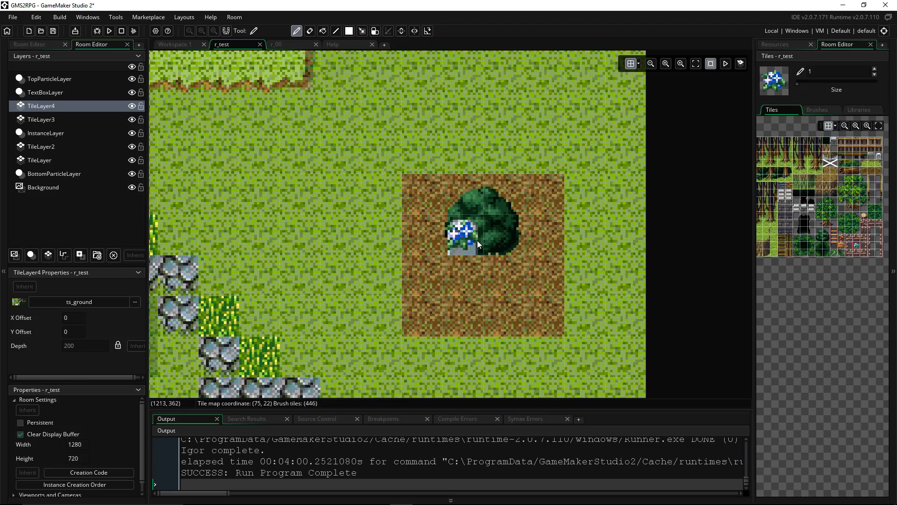
Paint plain light grass tiles on TileLayer over the small dirt strip below the room's centre.
scroll(479, 231, "down", 4, "ctrl")
scroll(556, 262, "down", 3, "ctrl")
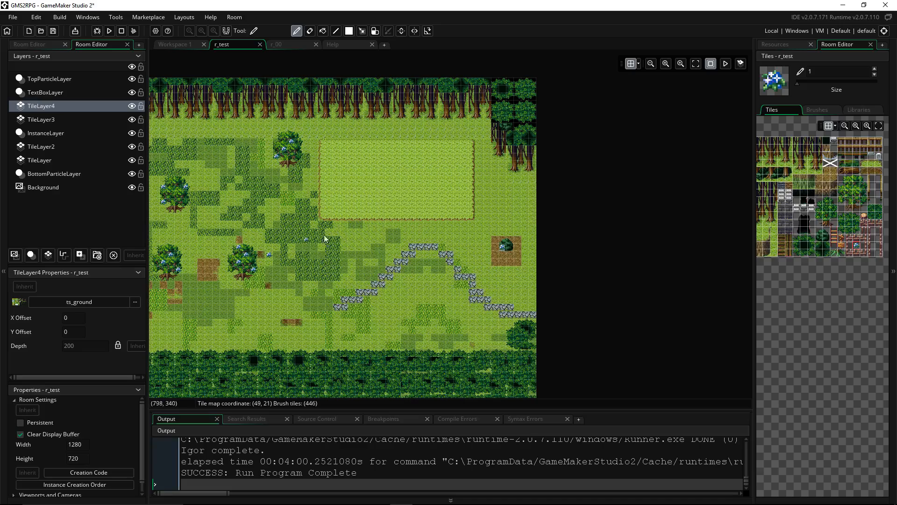
middle_click_drag(427, 217, 565, 218)
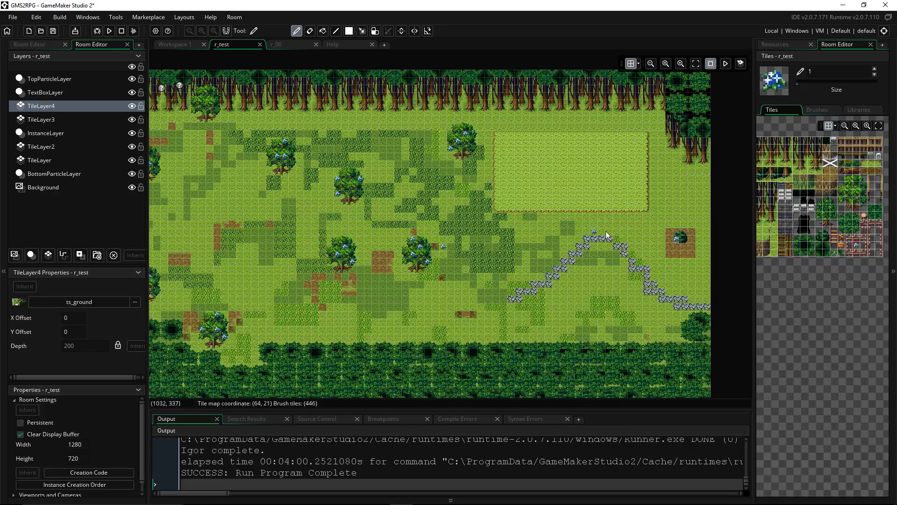
middle_click_drag(669, 288, 558, 282)
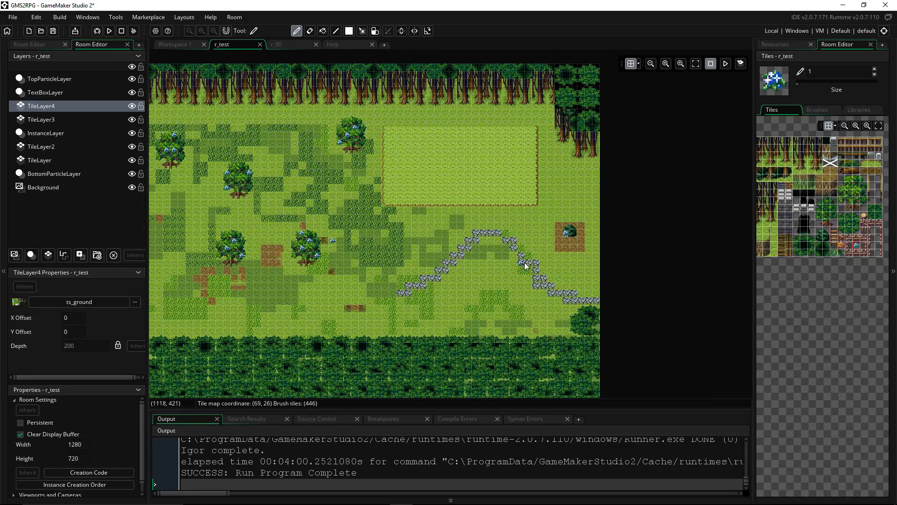
middle_click_drag(397, 229, 496, 222)
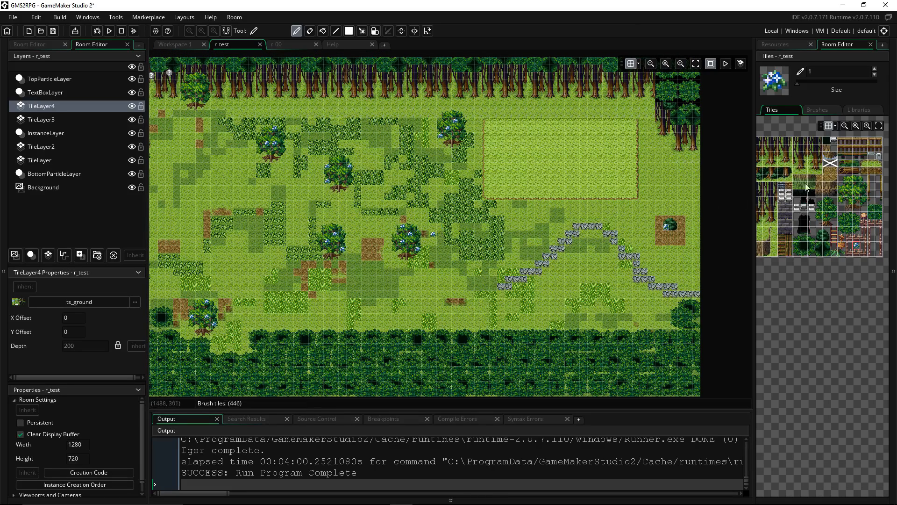
scroll(818, 205, "down", 2, "ctrl")
left_click_drag(792, 205, 807, 227)
left_click(800, 224)
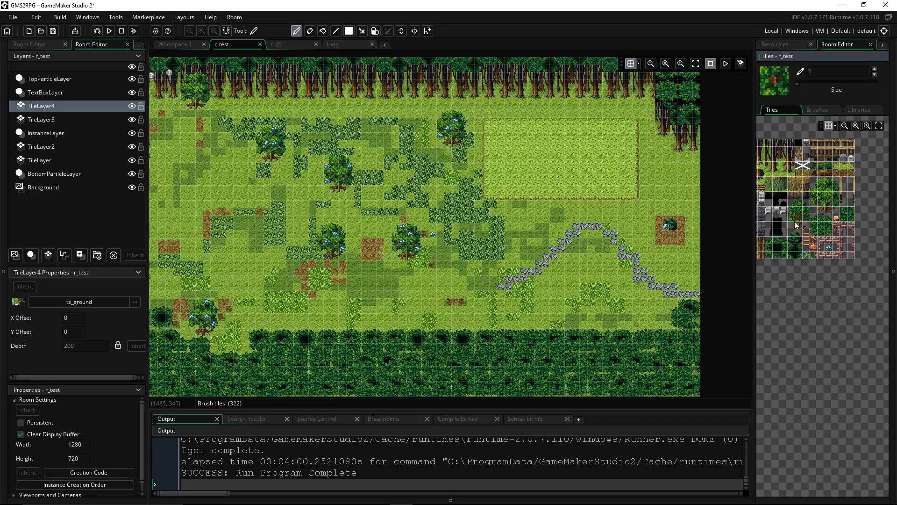
left_click(56, 163)
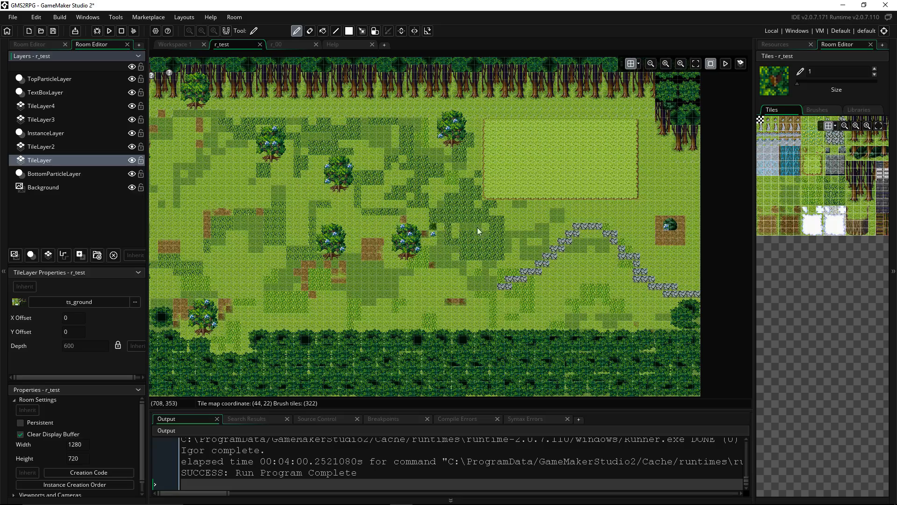
left_click(767, 194)
left_click_drag(444, 301, 465, 301)
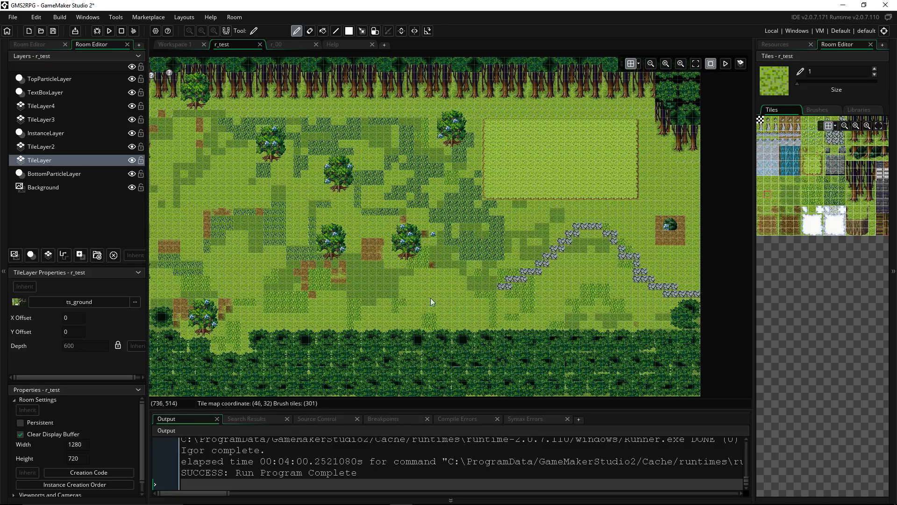
Place the tree trunk tiles on TileLayer2 on the cleared grass just above the bottom hedge.
left_click(41, 148)
middle_click_drag(855, 200, 760, 218)
middle_click_drag(846, 232, 813, 232)
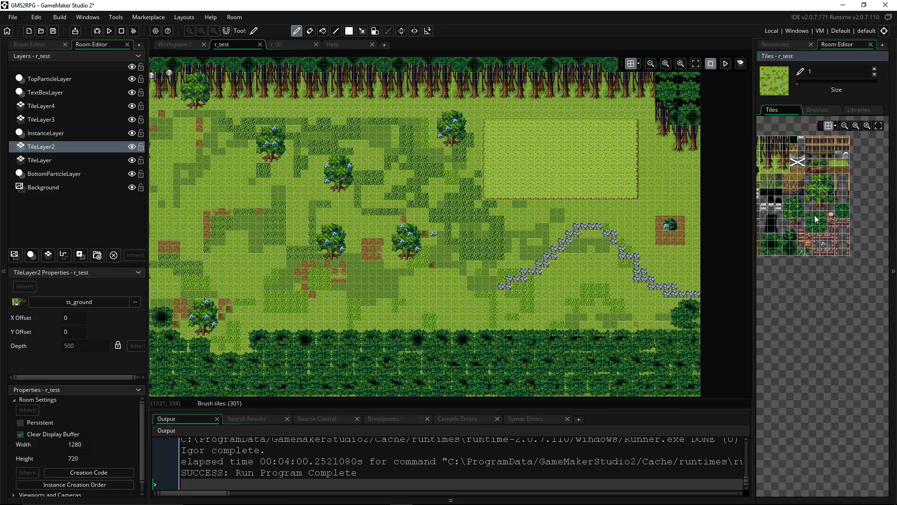
left_click_drag(791, 223, 803, 224)
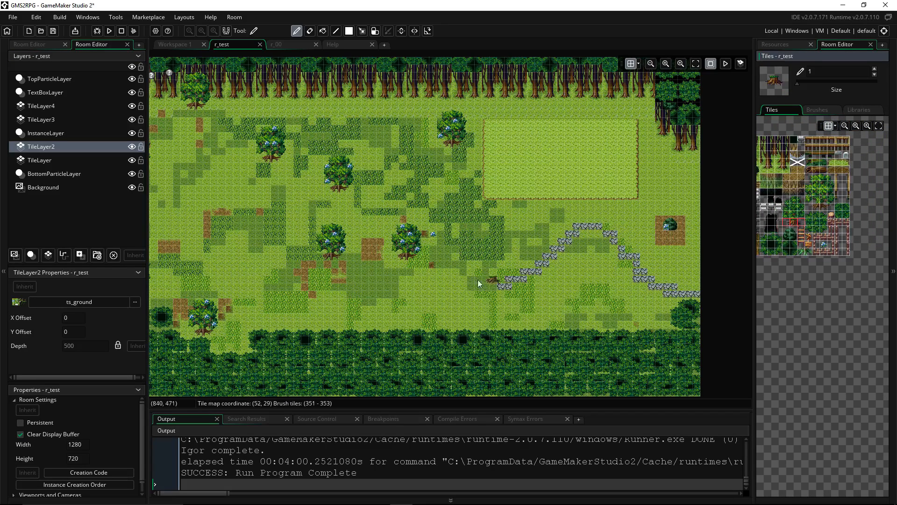
left_click(448, 309)
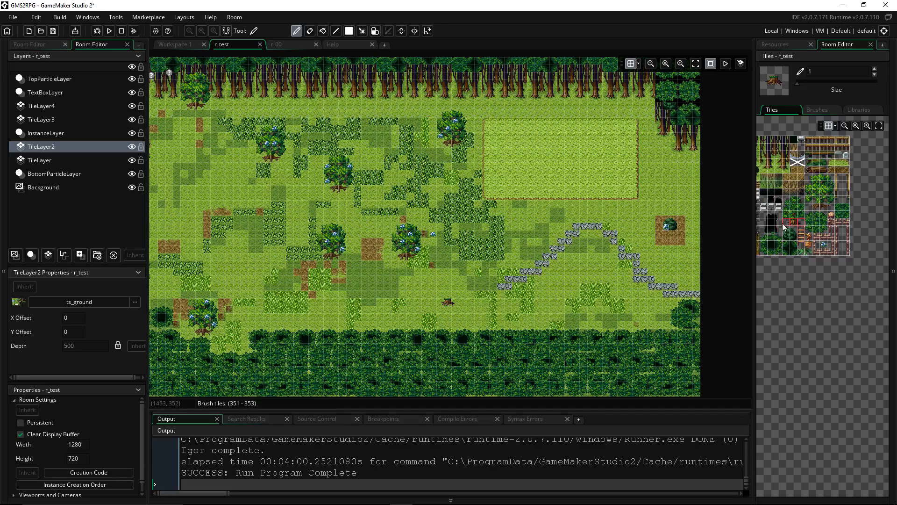
Place the three-by-three leafy tree crown on TileLayer3 directly above the new trunk.
left_click(51, 123)
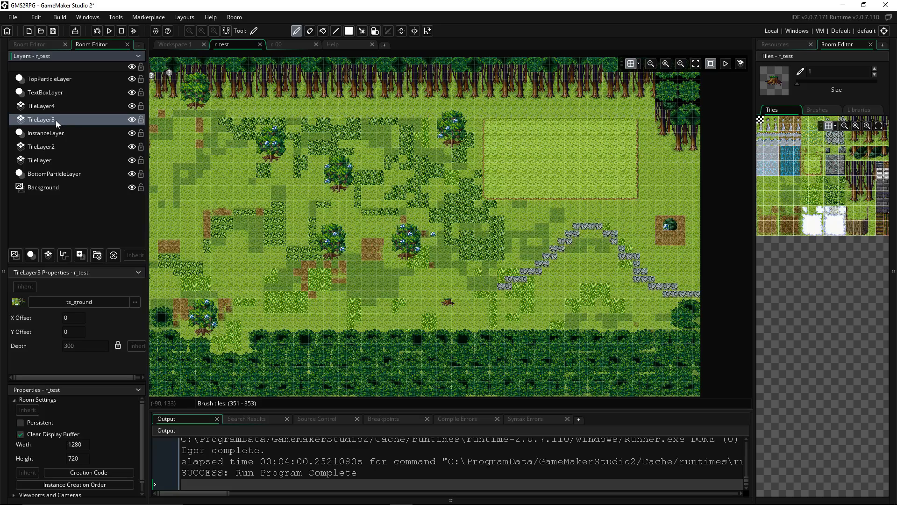
scroll(836, 209, "down", 5)
scroll(832, 212, "right", 1)
left_click_drag(808, 181, 821, 198)
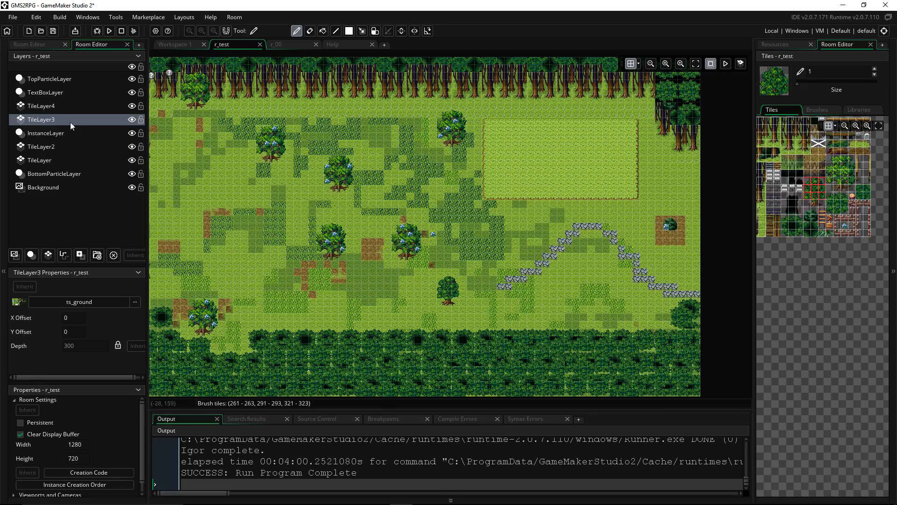
Place a blue flower tile on TileLayer4 over the right side of the new tree's crown.
left_click(54, 107)
middle_click_drag(868, 216, 806, 208)
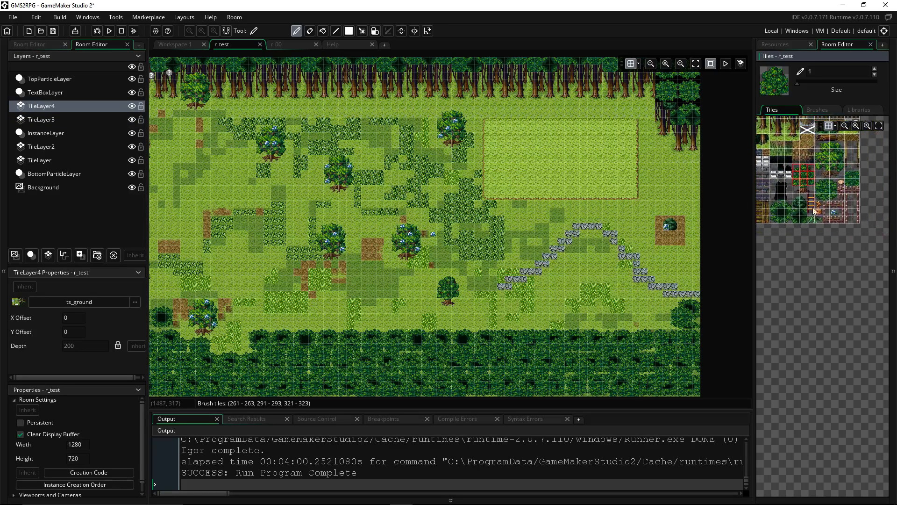
left_click(833, 213)
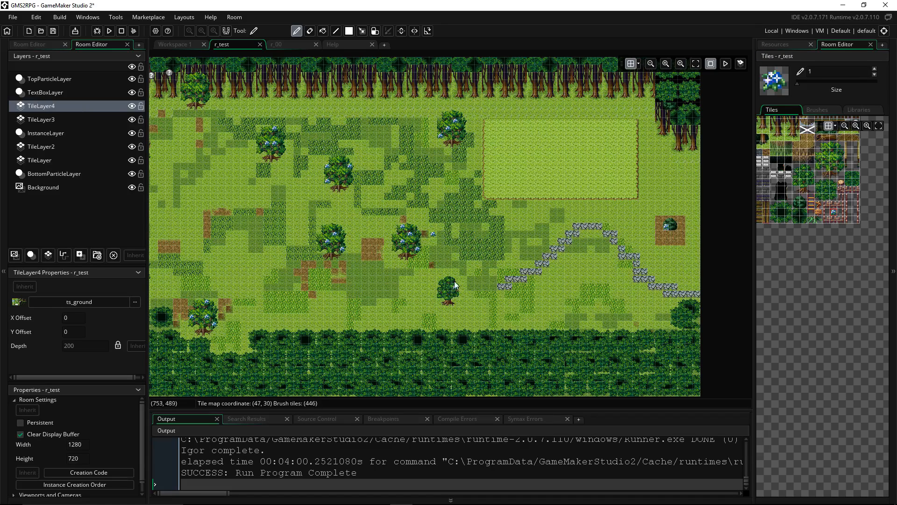
Try a blue flower tile on TileLayer3 over the new tree's crown and undo it.
left_click(58, 121)
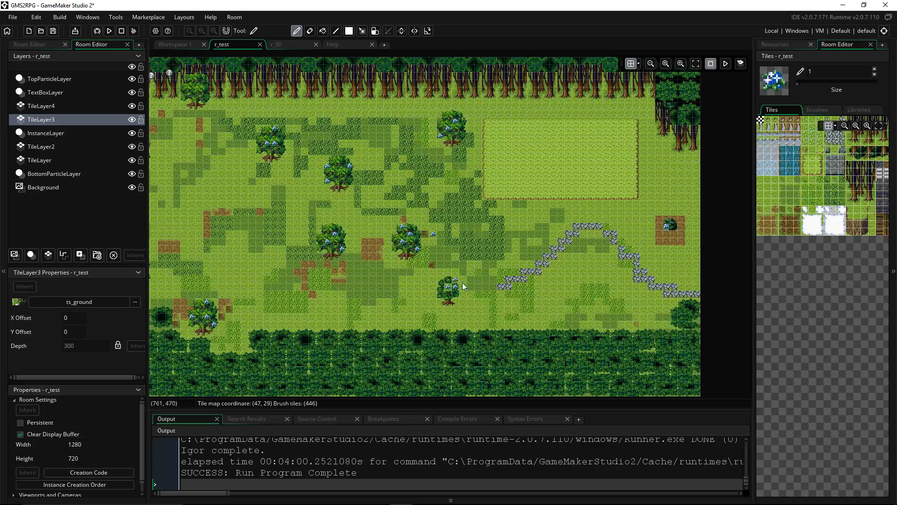
scroll(450, 293, "up", 4, "ctrl")
scroll(444, 299, "up", 2, "ctrl")
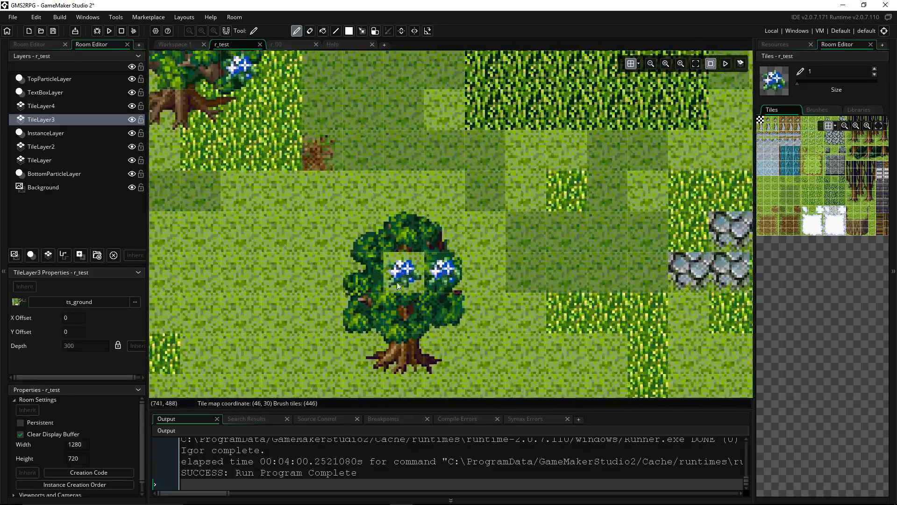
key("ctrl+z")
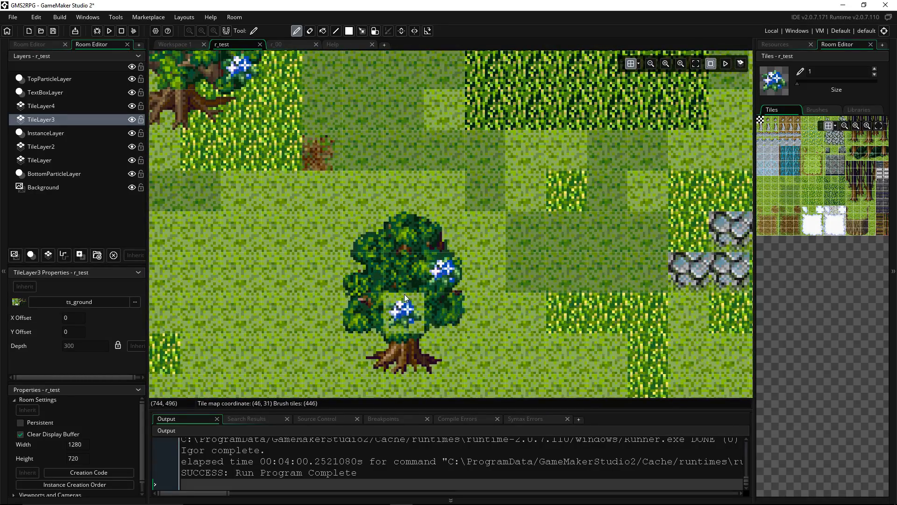
Place a second blue flower tile on TileLayer4 over the crown, immediately left of the first flower.
left_click(38, 106)
left_click(405, 278)
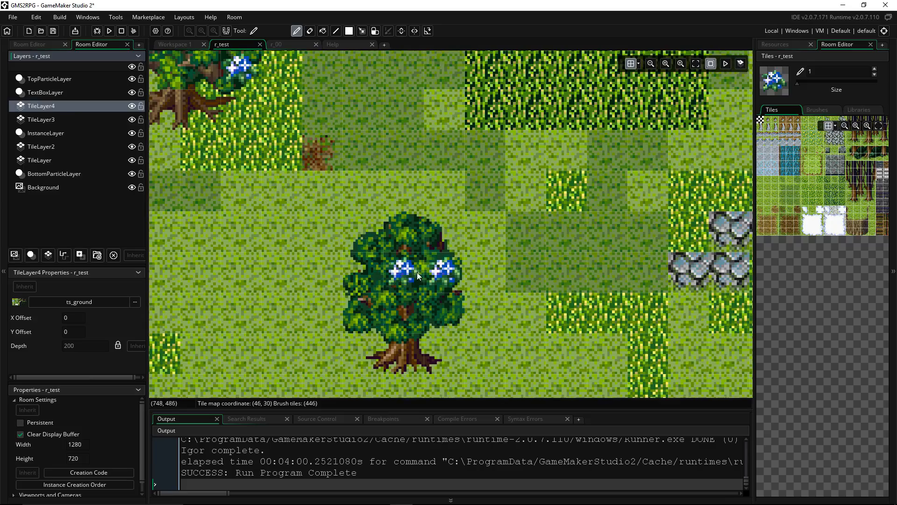
scroll(522, 279, "down", 4, "ctrl")
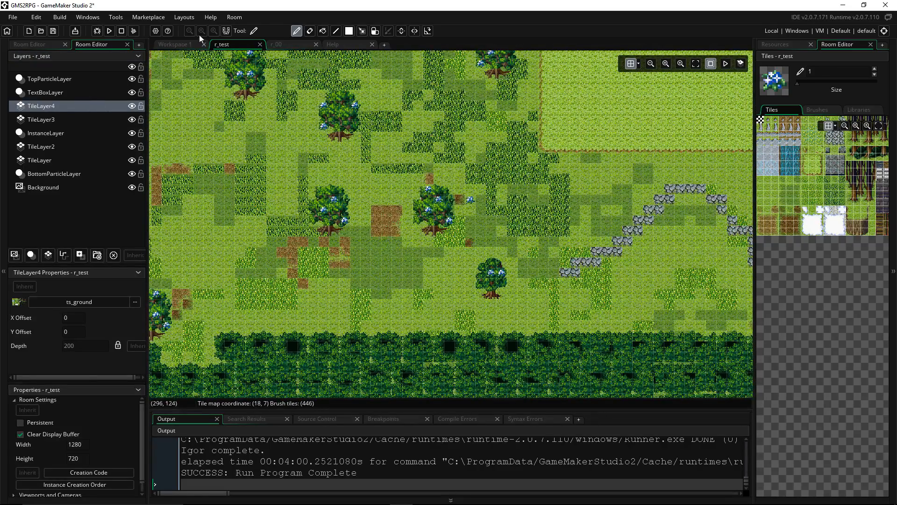
Move the o_bowman instance on InstanceLayer to the open grass left of the new tree, at about (600, 495).
scroll(474, 199, "down", 2)
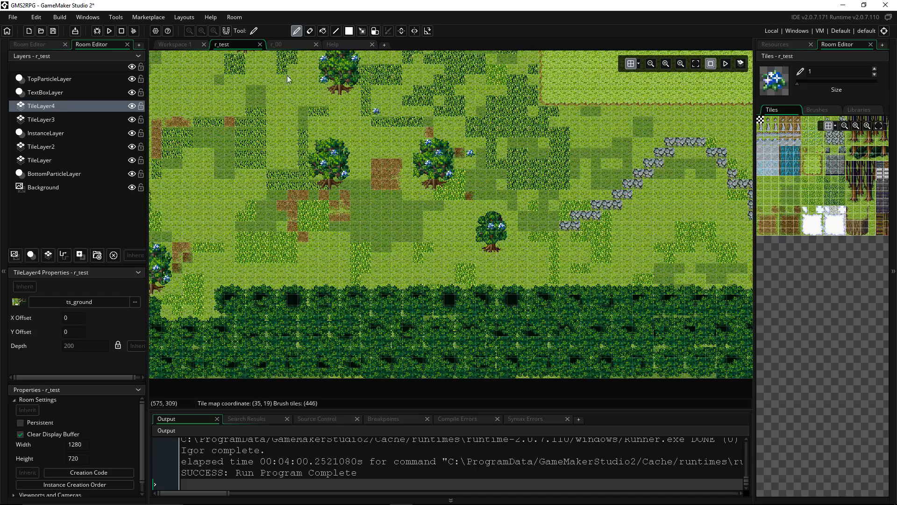
left_click(50, 134)
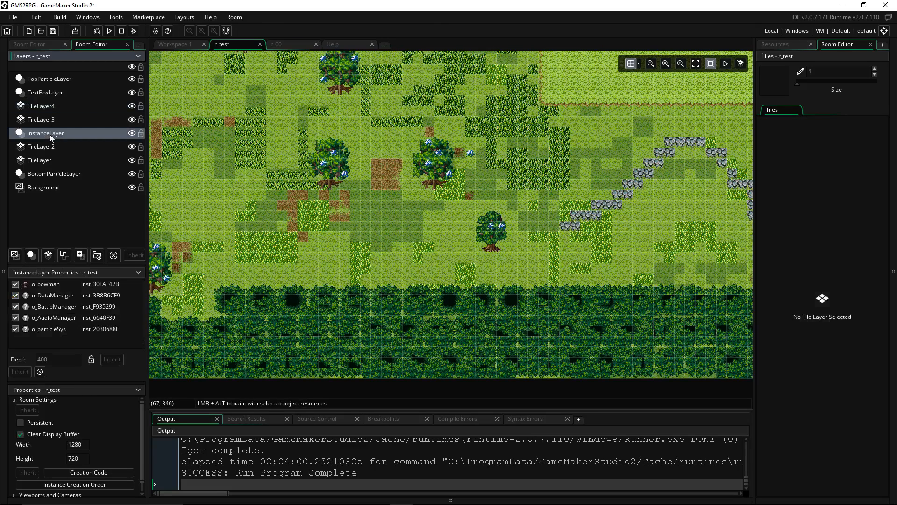
left_click(776, 45)
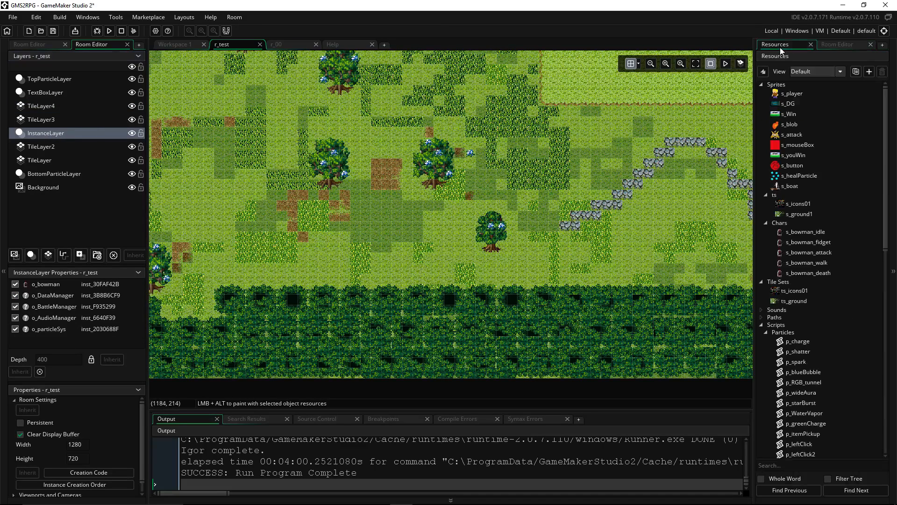
left_click(46, 284)
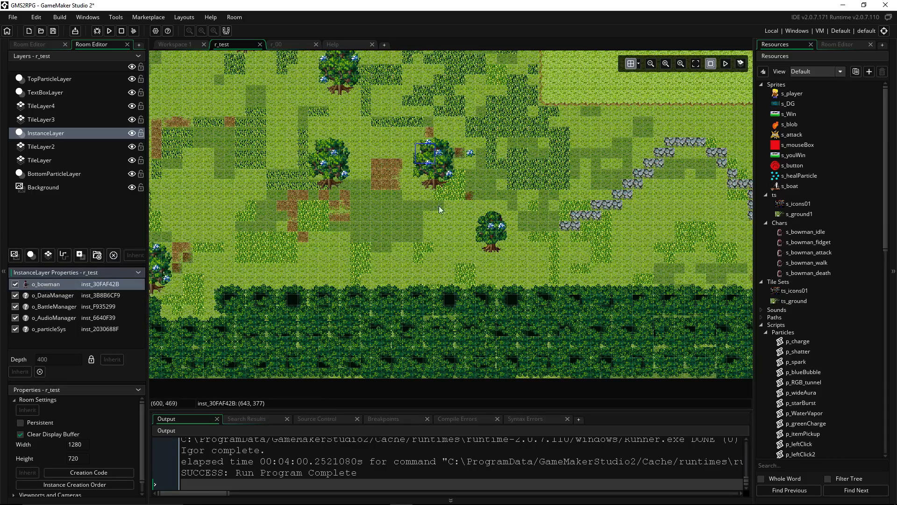
middle_click_drag(428, 158, 426, 251)
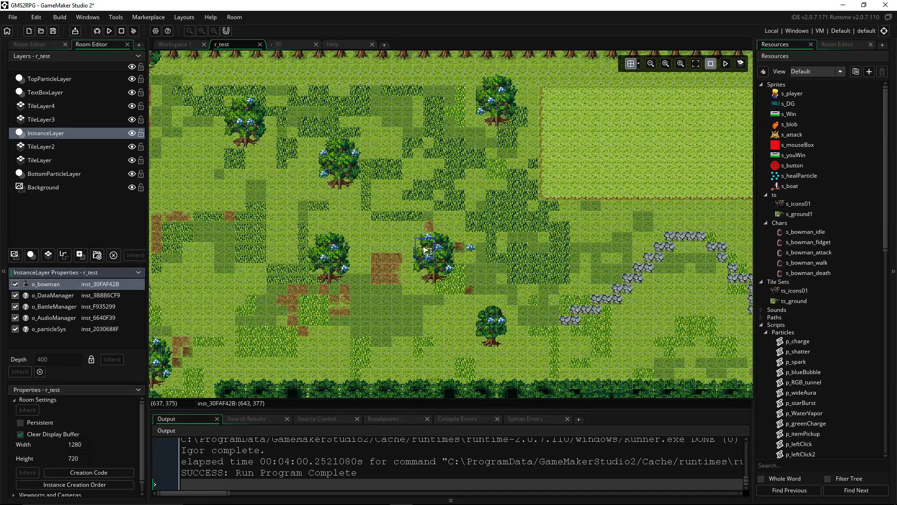
left_click_drag(426, 250, 398, 338)
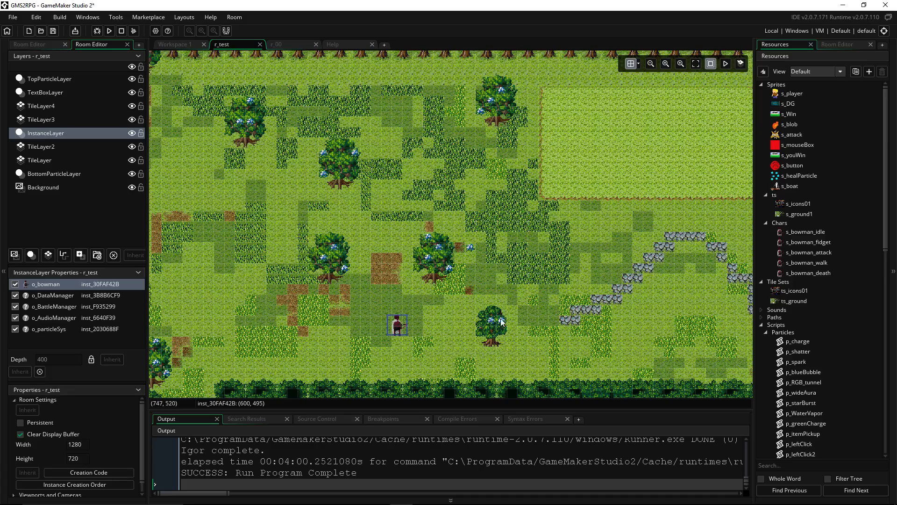
Run the game and walk the bowman right to the new tree.
left_click(109, 30)
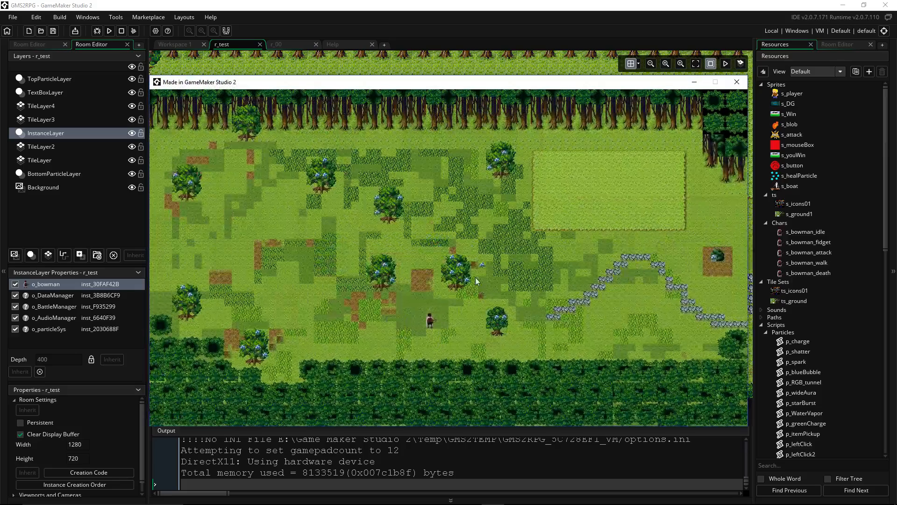
key("Right")
key("Up")
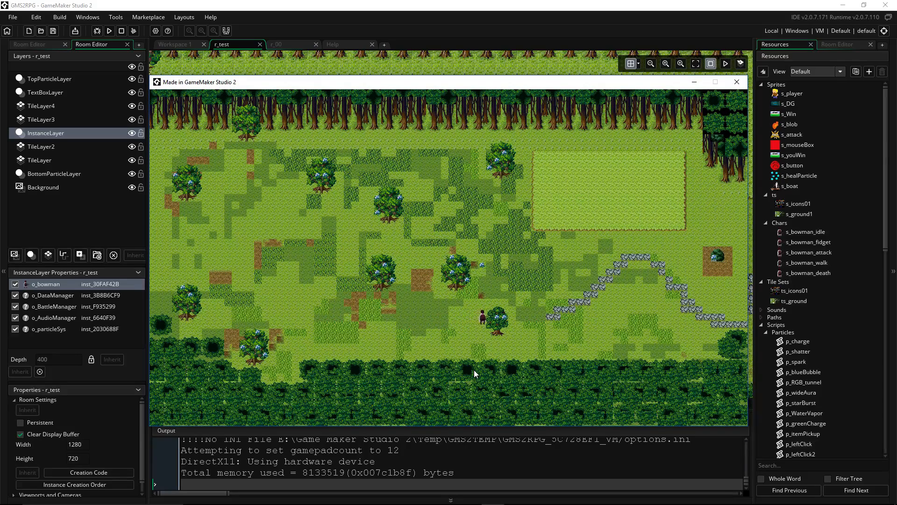
Walk the bowman back and forth around the new tree to check how its trunk and crown layers overlap the character.
key("Left")
key("Right")
key("Down")
key("Left")
key("Up")
key("Right")
key("Left")
key("a")
key("s")
key("w")
key("Left")
key("Right")
key("Left")
key("Left")
key("Right")
key("Right")
key("Left")
key("Right")
key("Right")
key("Right")
key("Up")
key("Left")
key("Left")
key("Up")
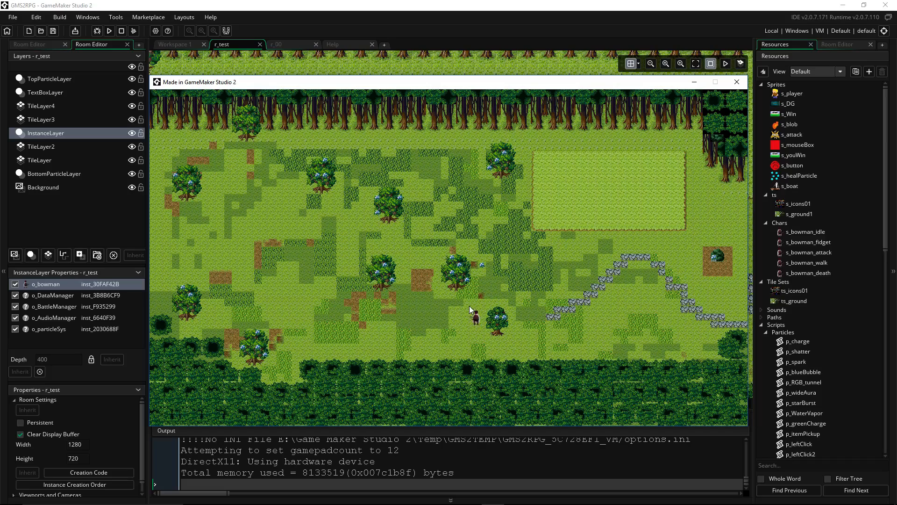